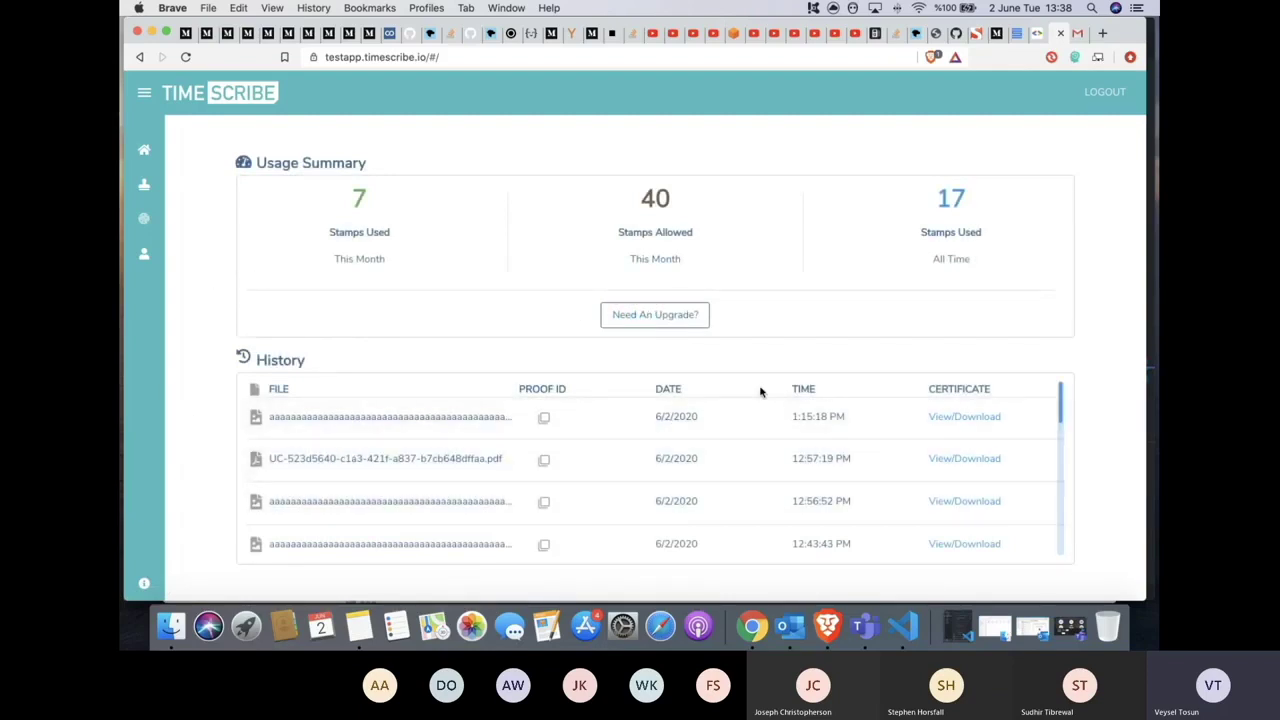
Open the certificate of the newest file in the history and examine its proof details.
left_click(963, 417)
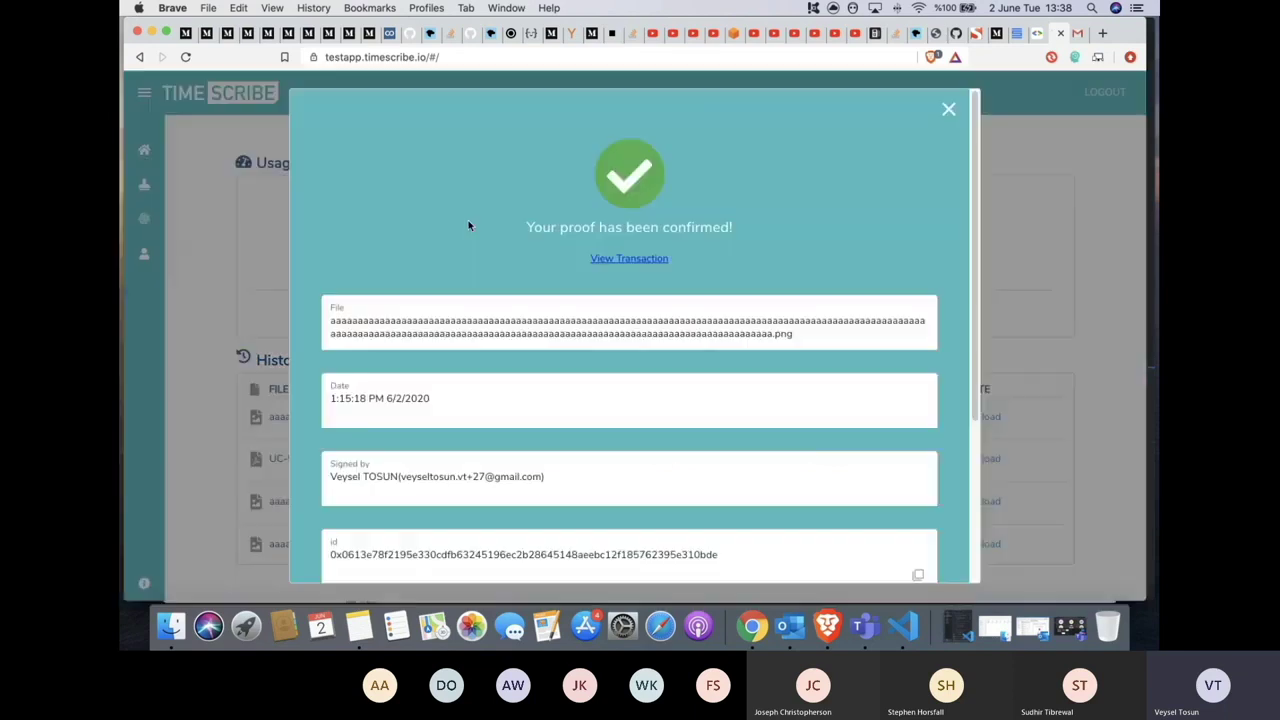
scroll(660, 360, "down", 5)
scroll(706, 375, "up", 5)
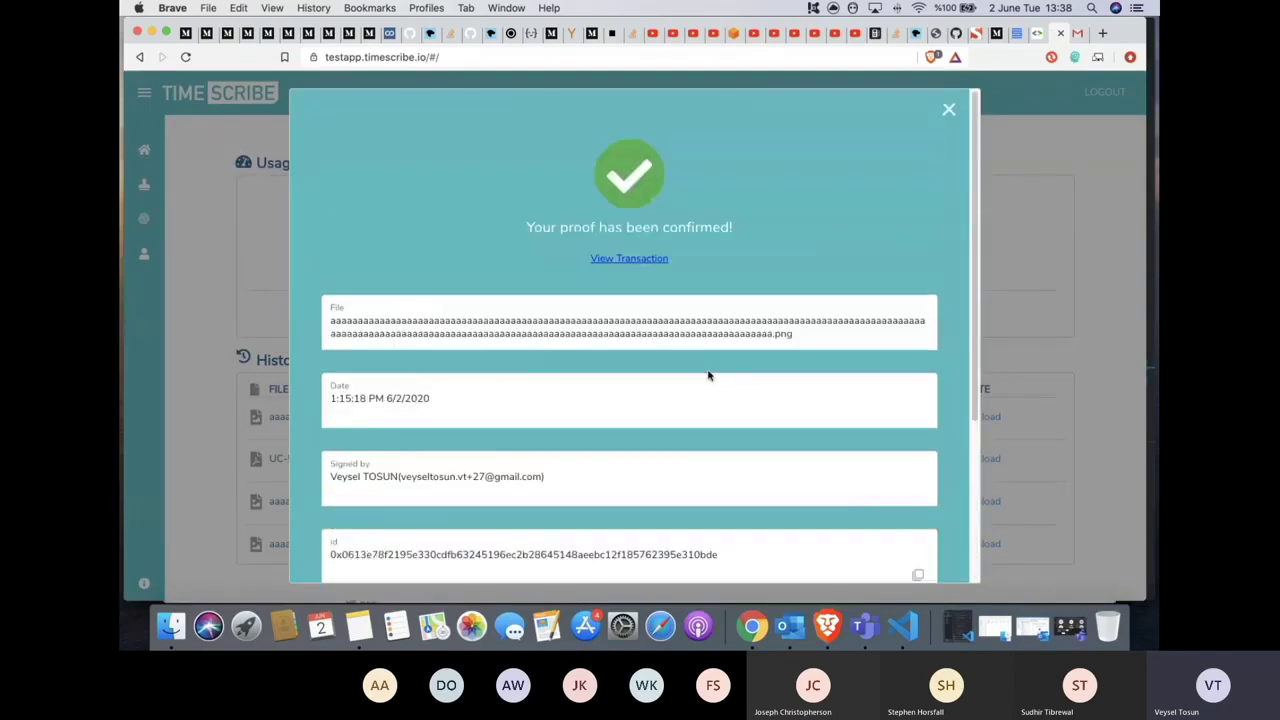
scroll(506, 267, "down", 5)
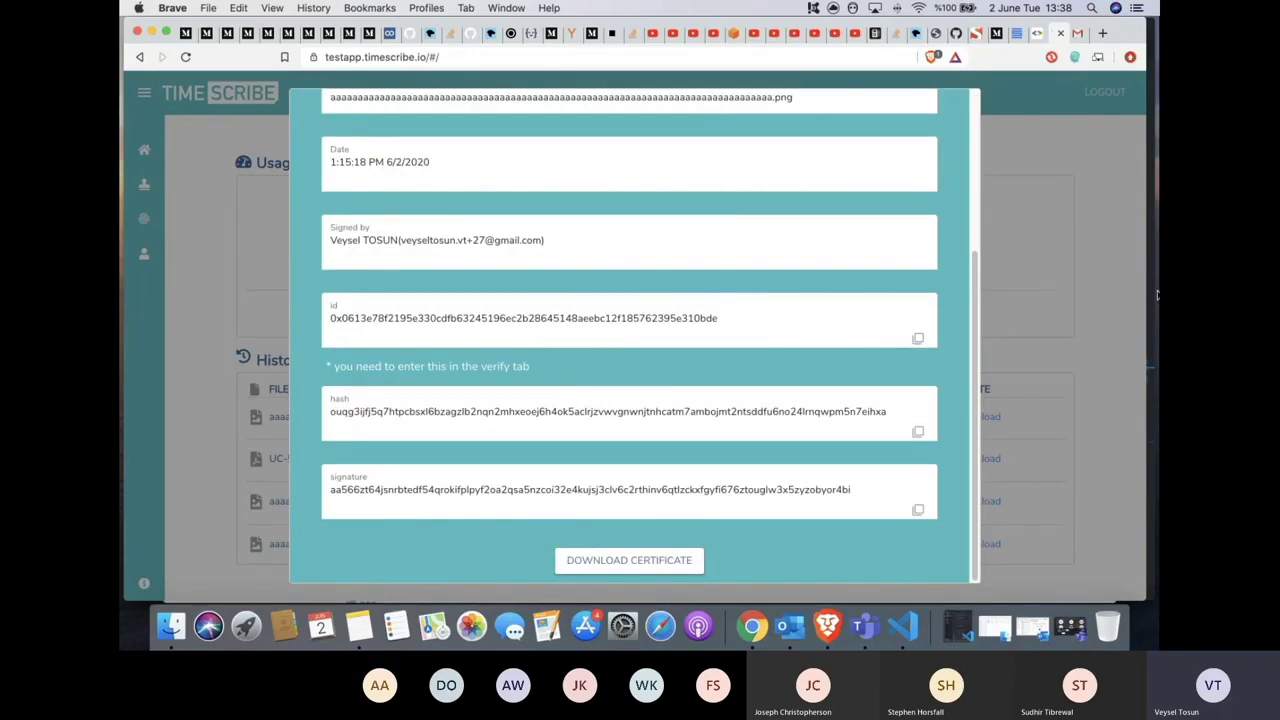
Check the proof details' layout in a narrowed browser window, copying the hash, and close the details to restore the window width.
left_click_drag(1147, 266, 450, 277)
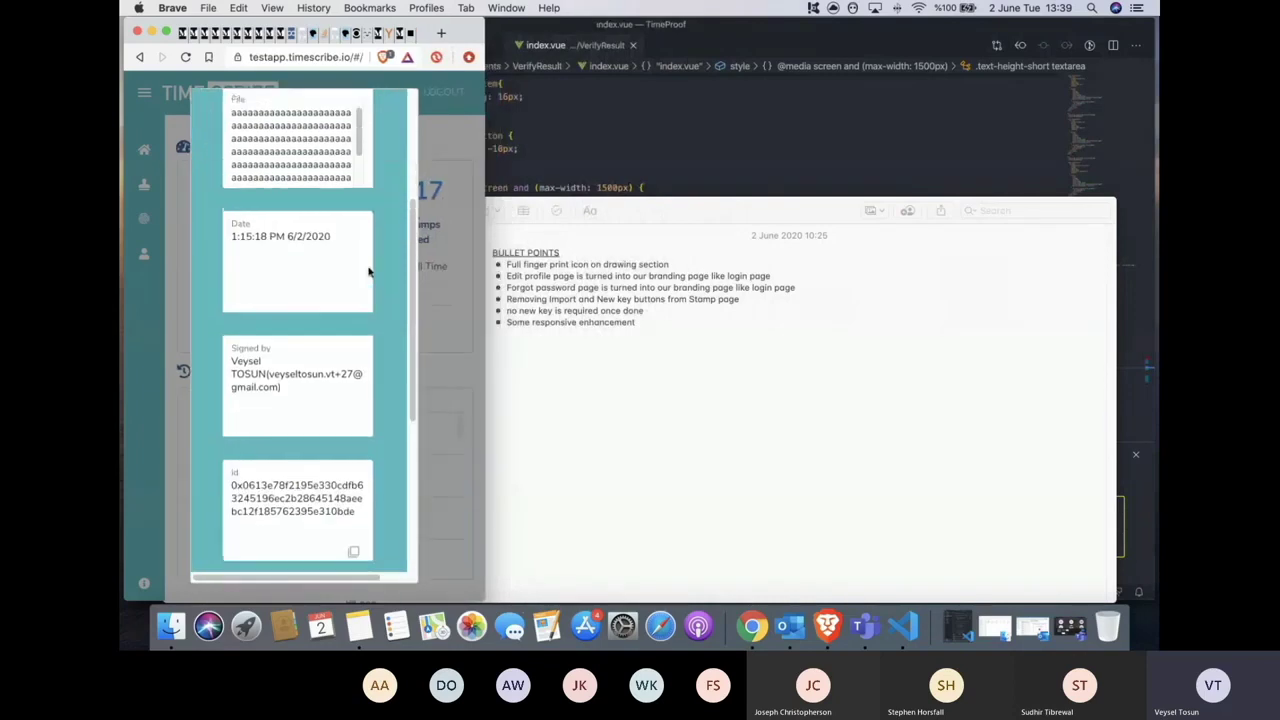
scroll(338, 296, "down", 5)
scroll(338, 296, "down", 5)
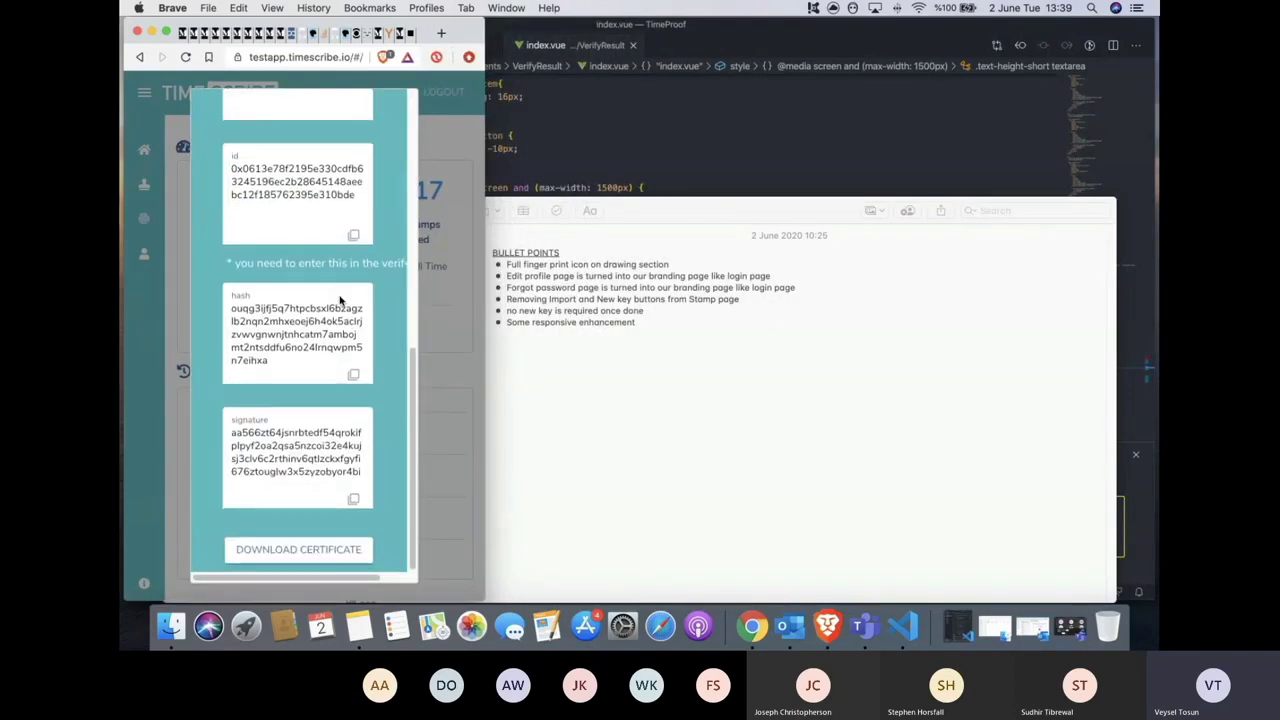
left_click(353, 375)
scroll(350, 245, "up", 10)
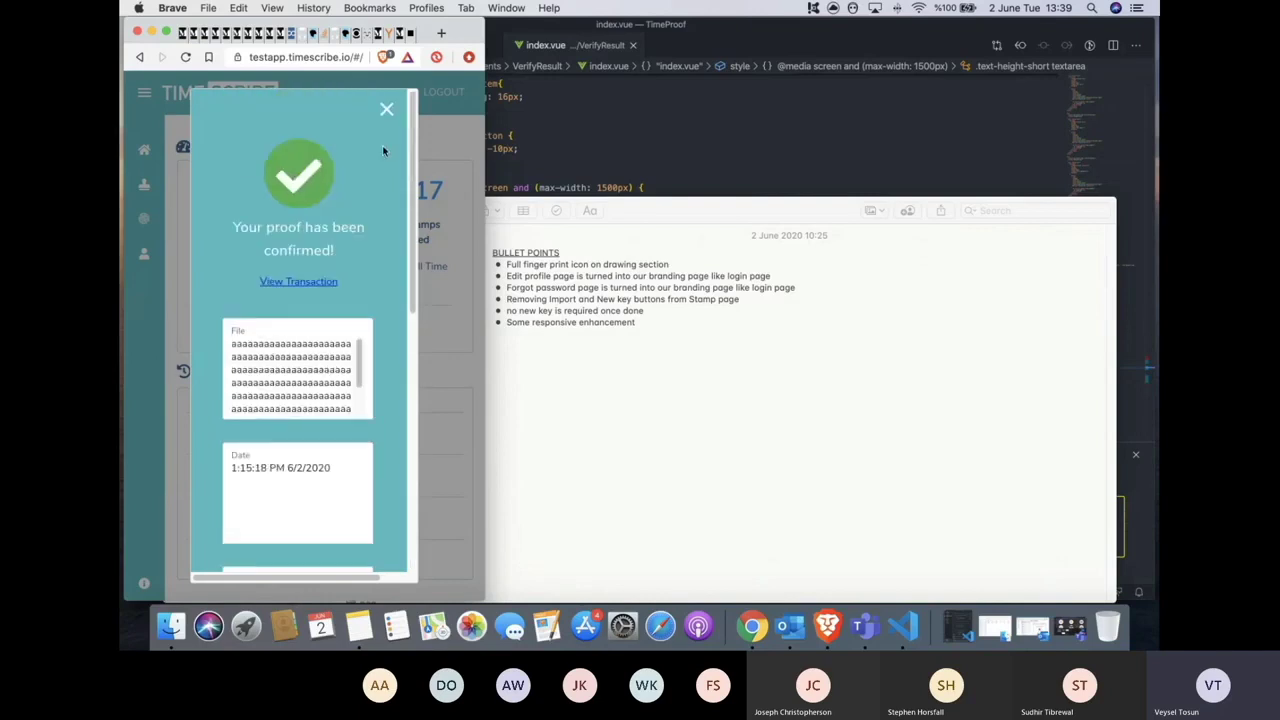
left_click(386, 108)
left_click_drag(485, 163, 1151, 163)
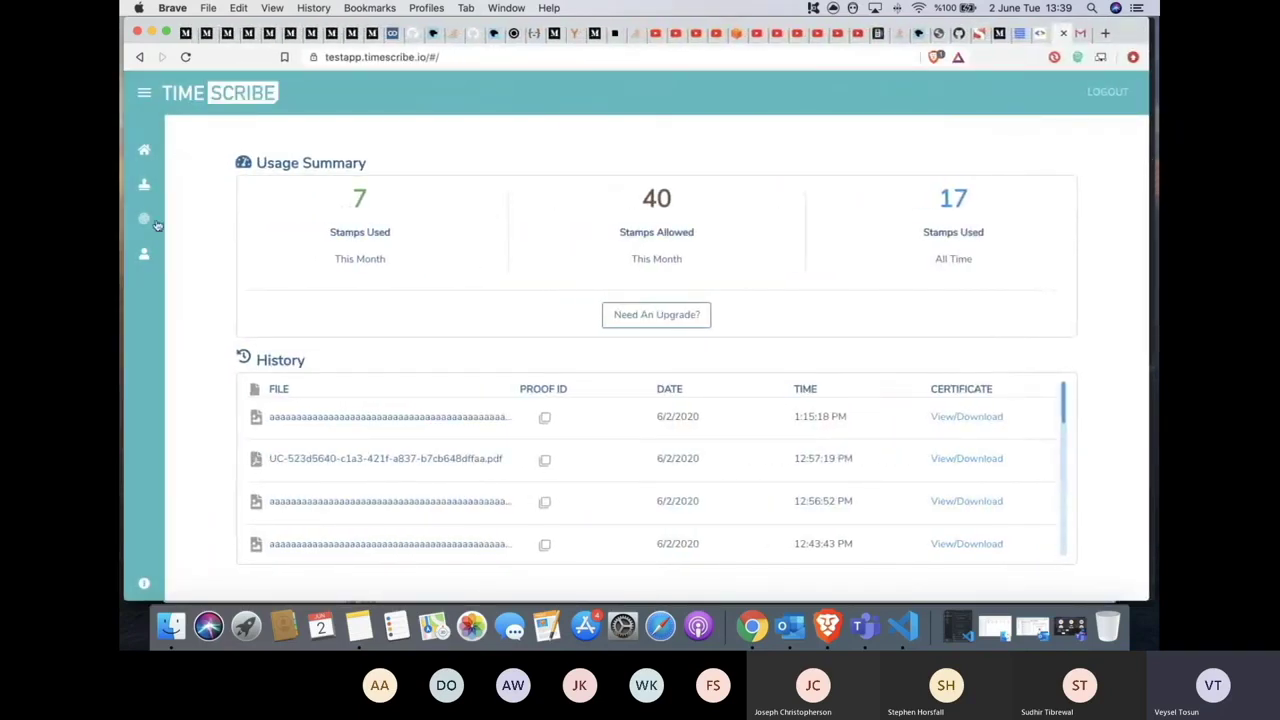
Import a signing key from a keystore file on the timestamp creation page.
left_click(172, 186)
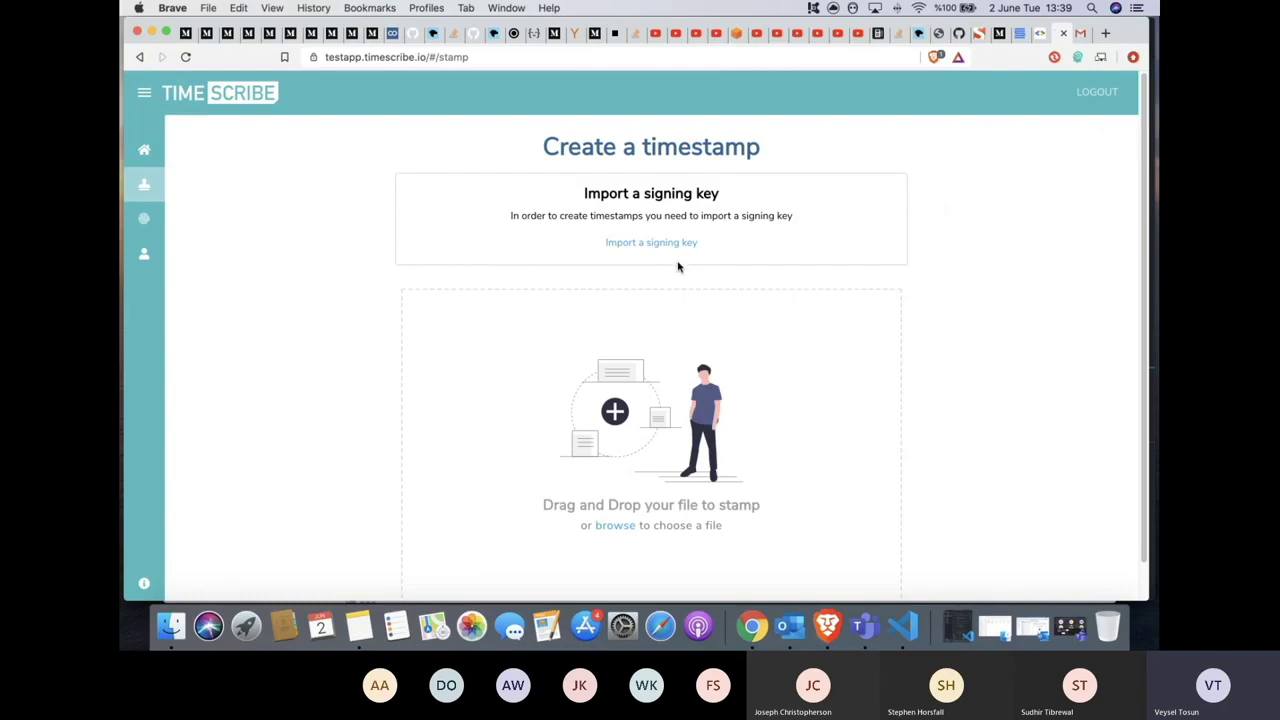
left_click_drag(574, 250, 720, 246)
left_click(651, 244)
left_click(961, 232)
left_click(673, 250)
left_click(645, 343)
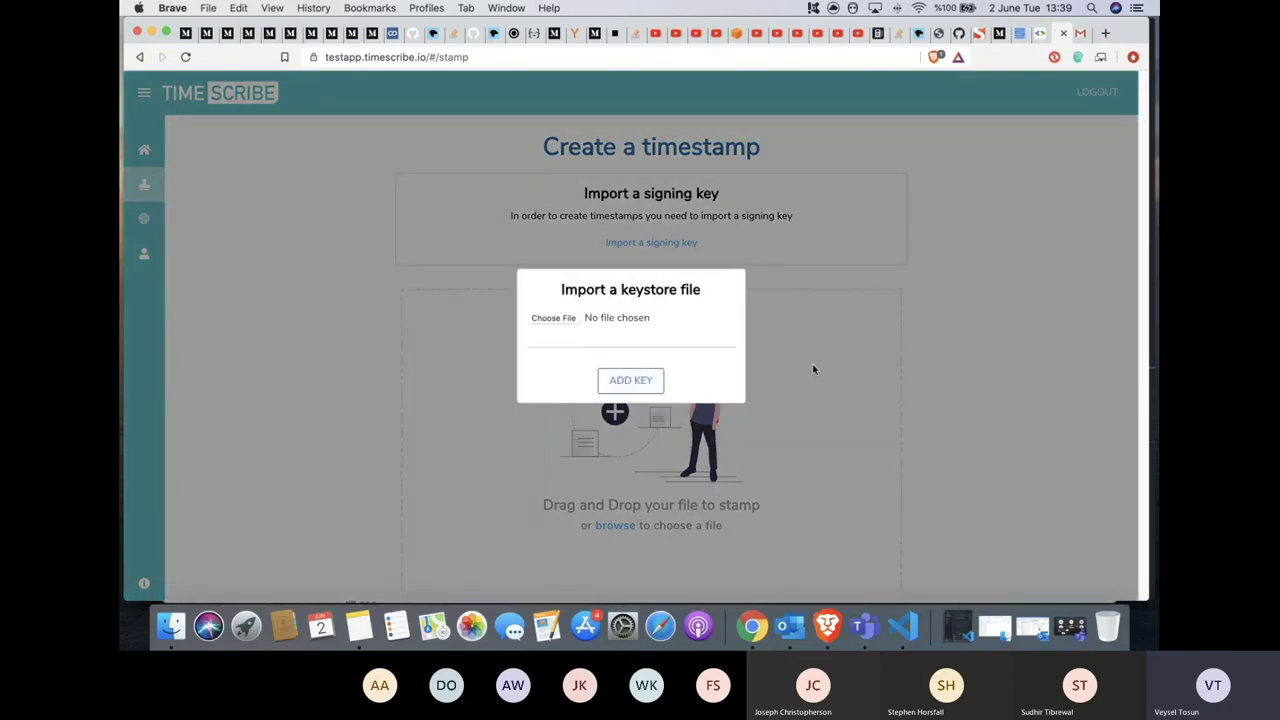
left_click(555, 318)
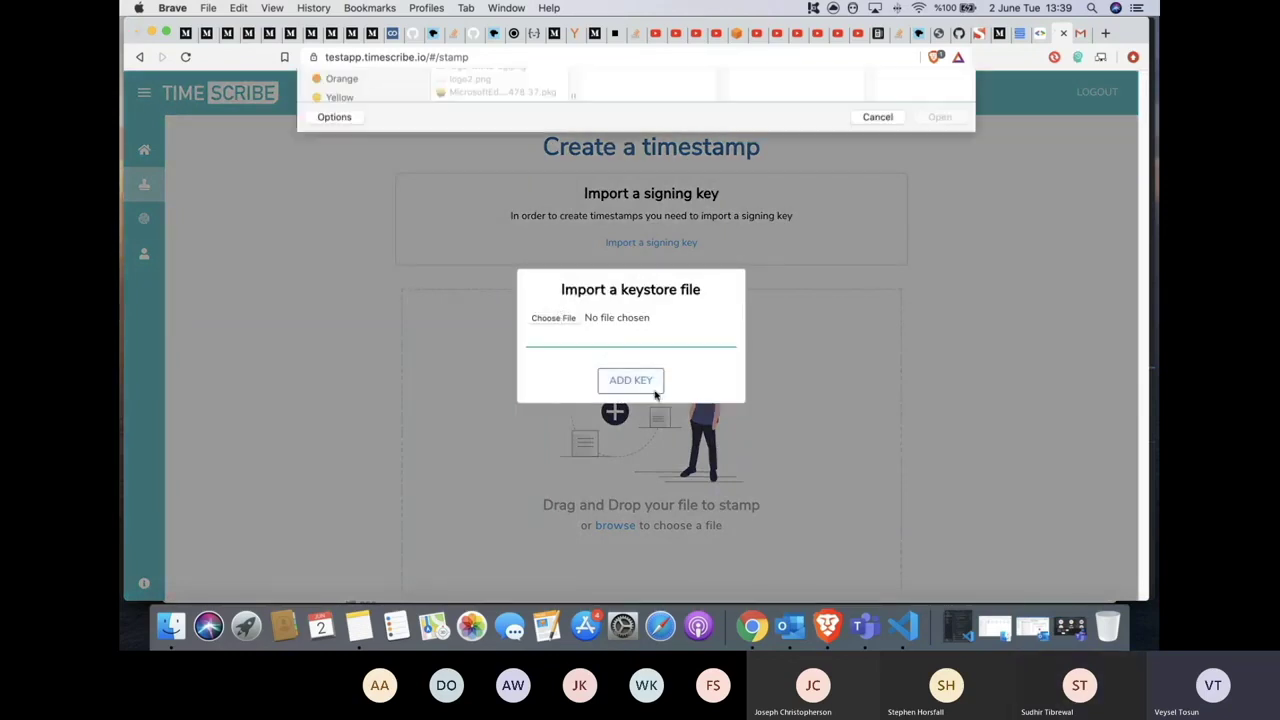
left_click(632, 381)
Enter the signing key password and unlock the signing key.
left_click(578, 255)
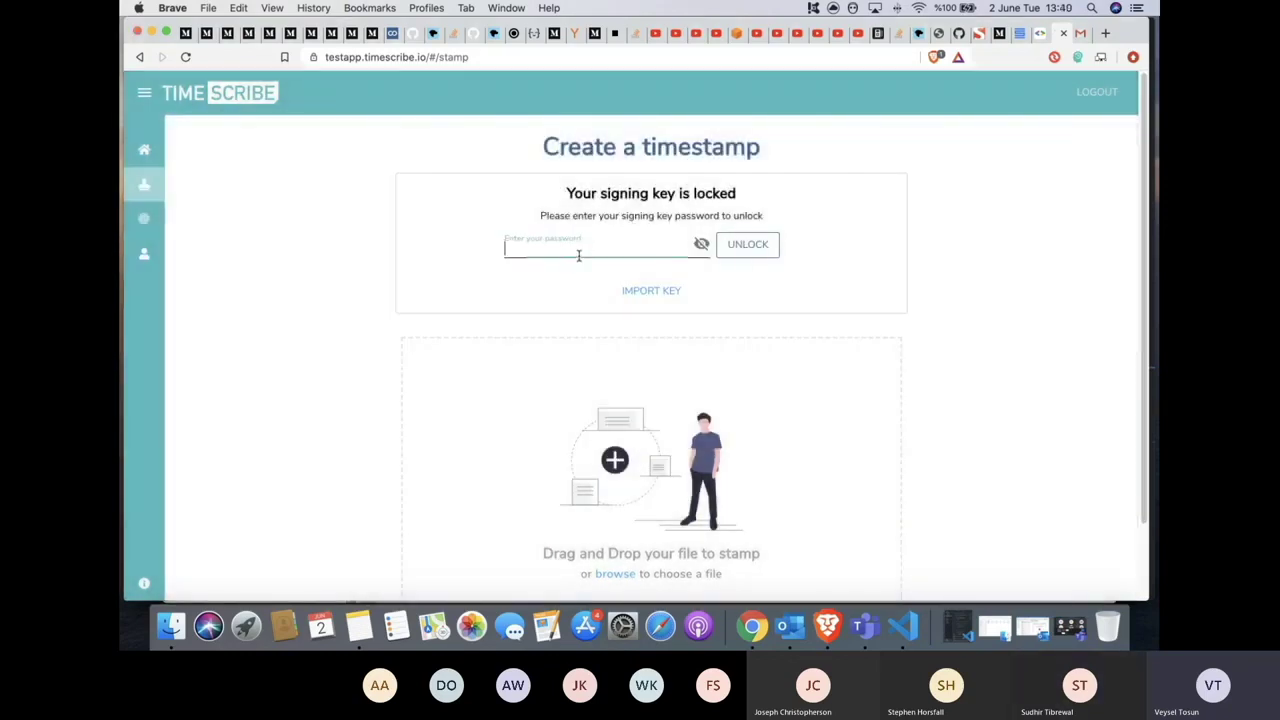
type("password")
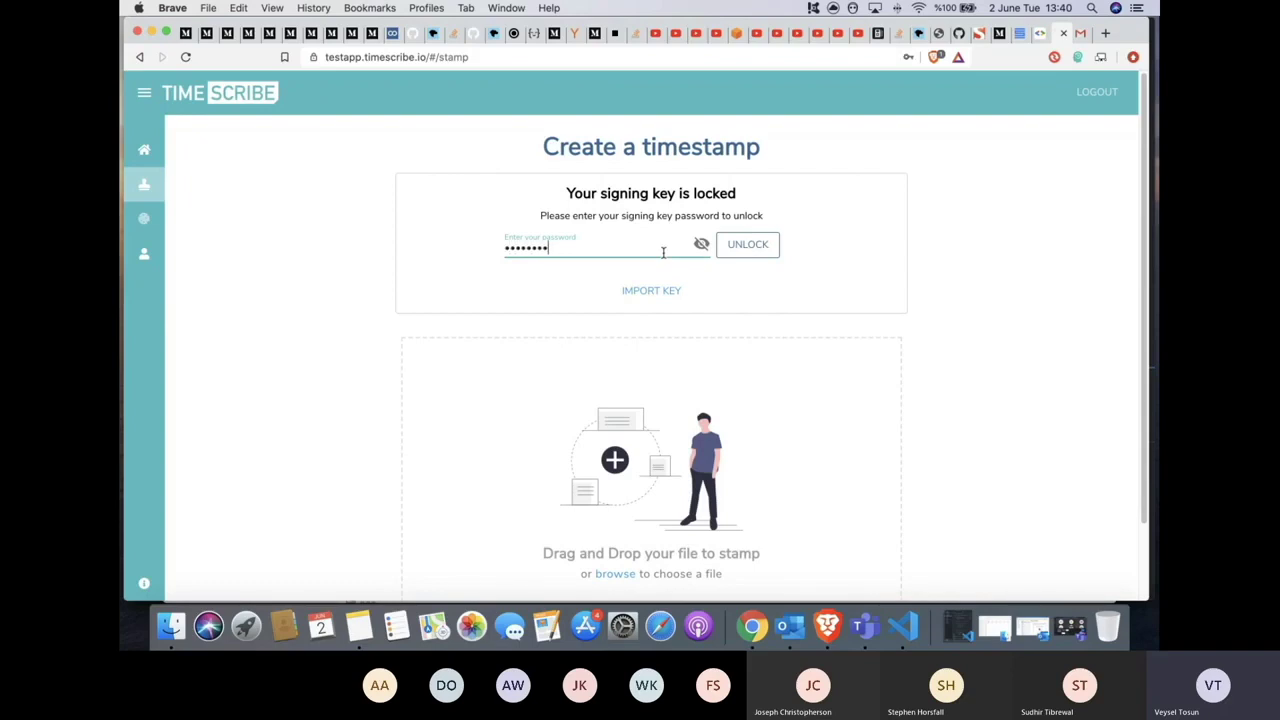
left_click(720, 250)
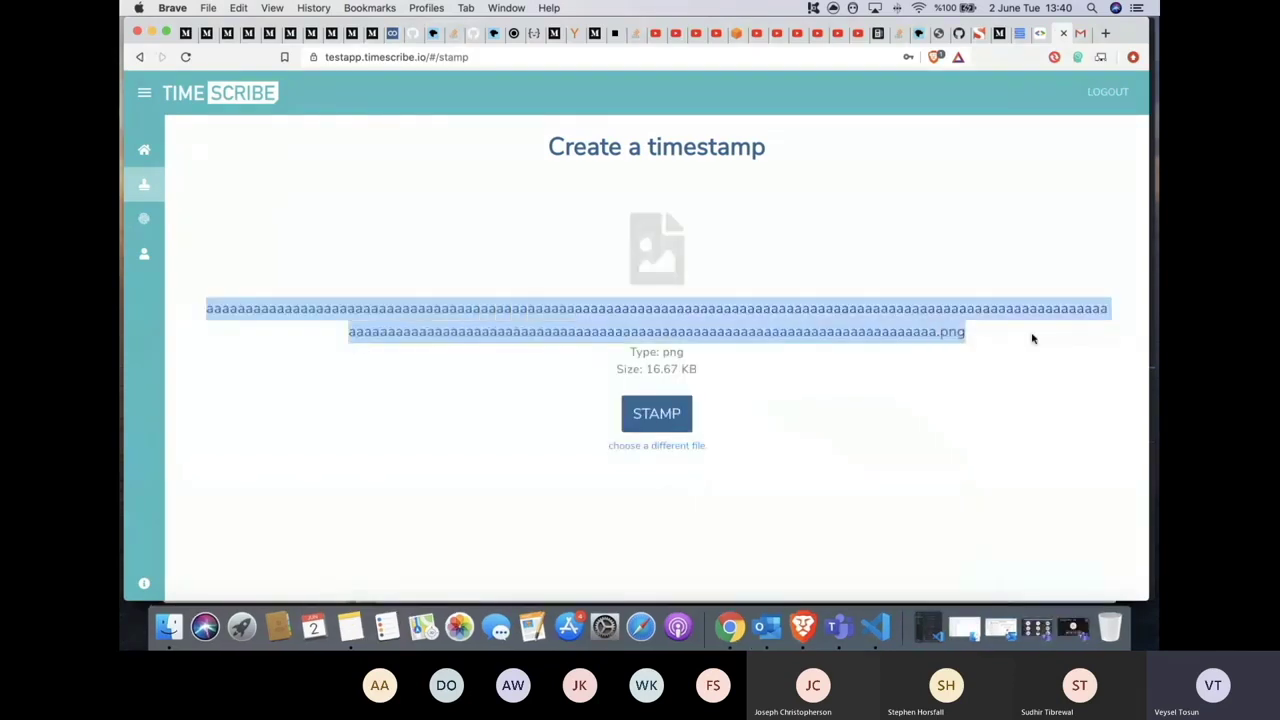
Highlight the wrapped long file name of the chosen PNG file, and stamp the file.
left_click(1033, 338)
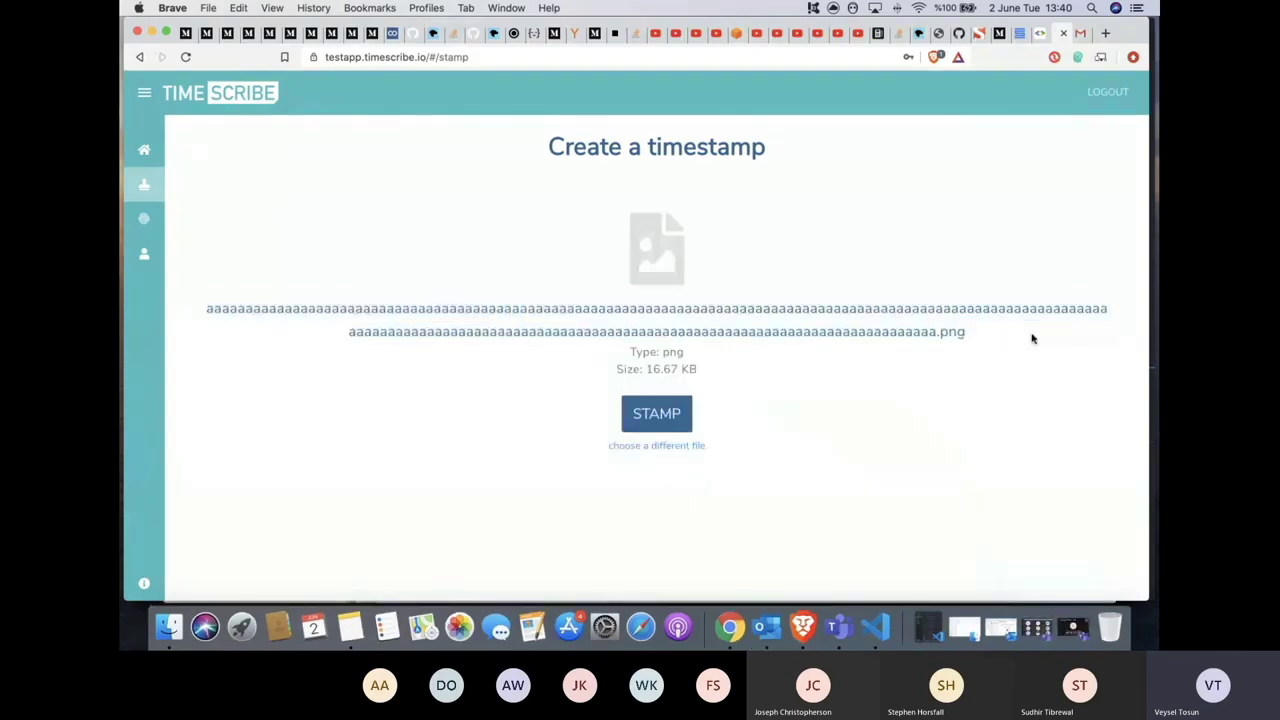
left_click_drag(205, 309, 978, 341)
left_click(978, 341)
left_click_drag(193, 312, 996, 337)
left_click(996, 337)
left_click_drag(1116, 316, 857, 405)
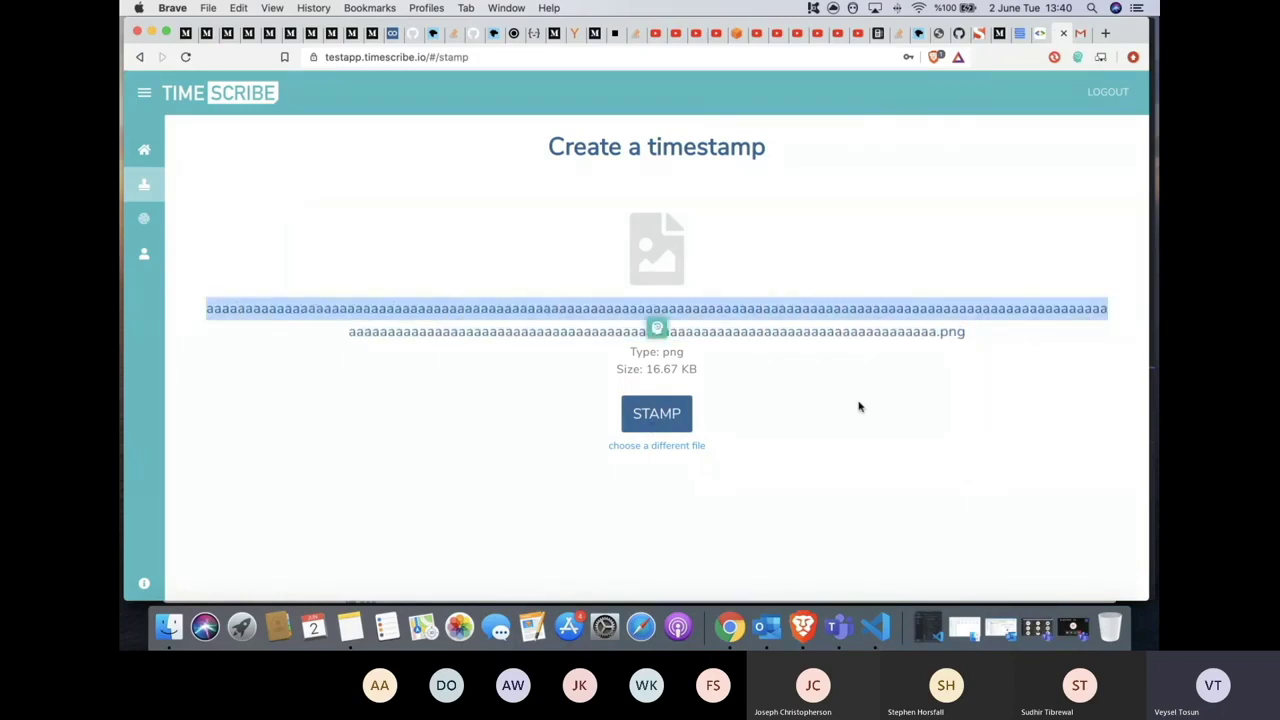
left_click(657, 413)
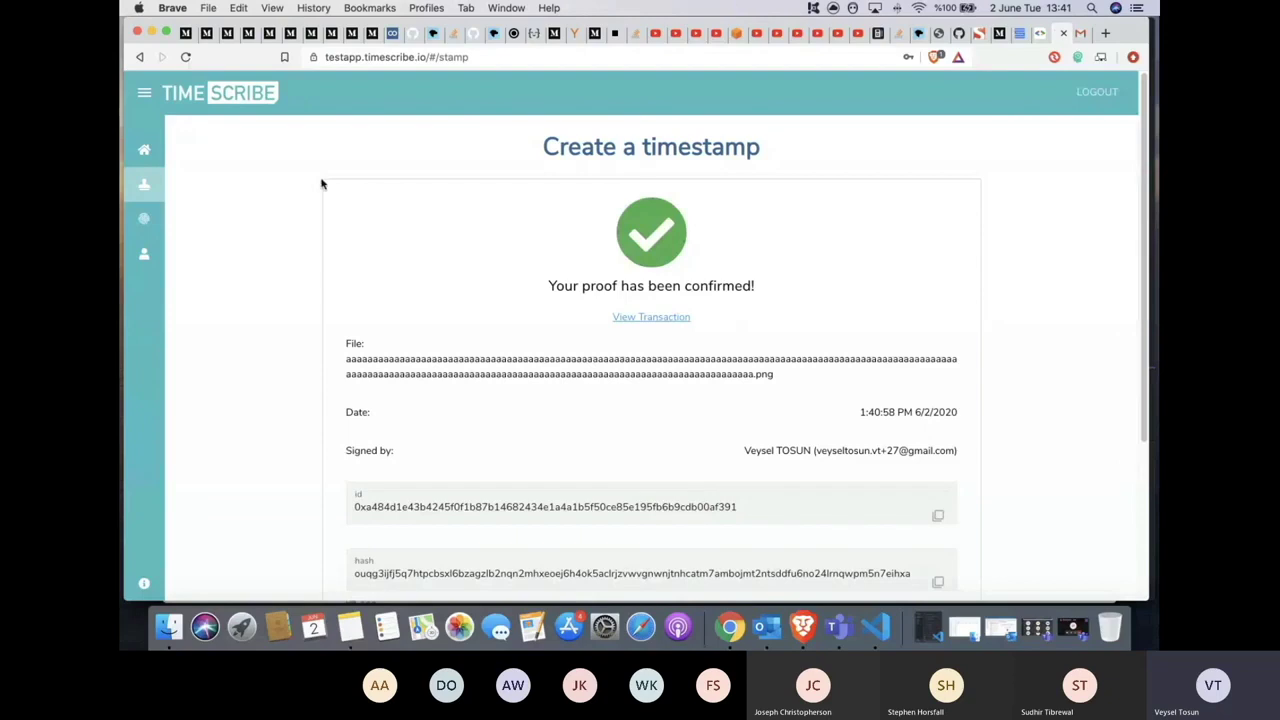
Examine the stamped file's proof details down to the certificate download, also in a slightly narrower browser window.
left_click_drag(994, 226, 1006, 334)
left_click(1040, 350)
scroll(1040, 350, "down", 2)
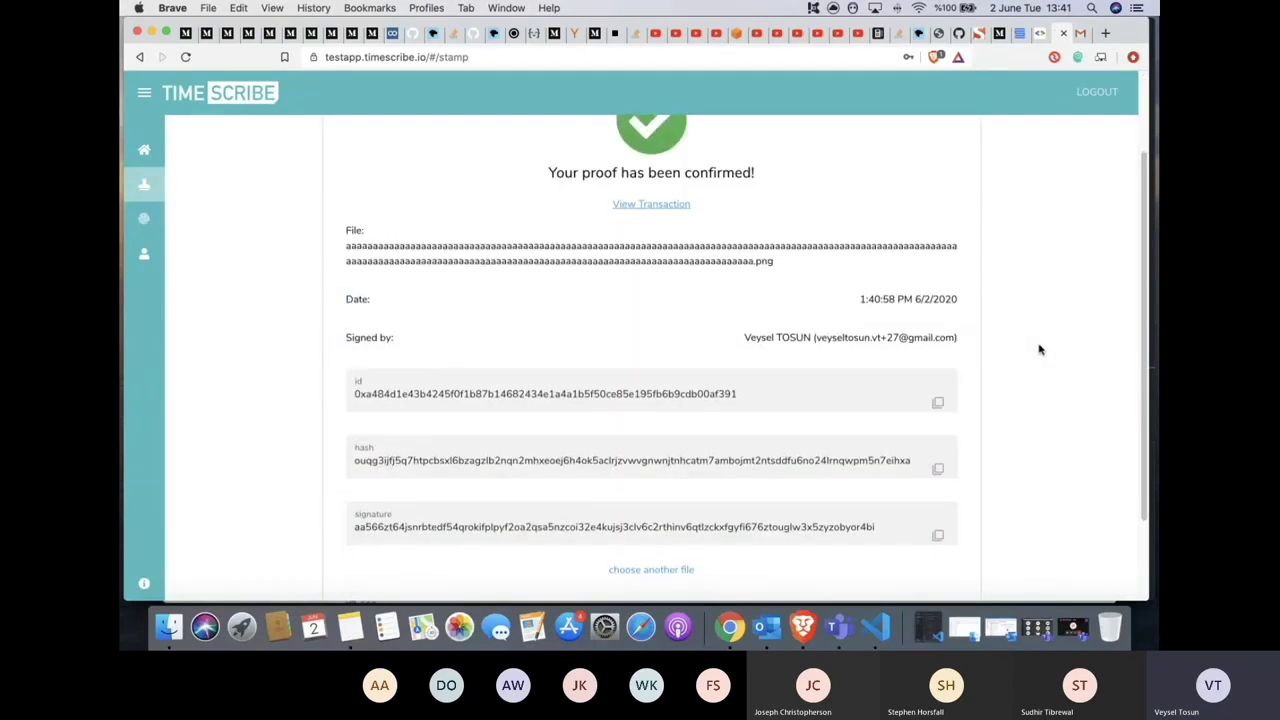
scroll(1040, 350, "down", 2)
scroll(1023, 360, "up", 4)
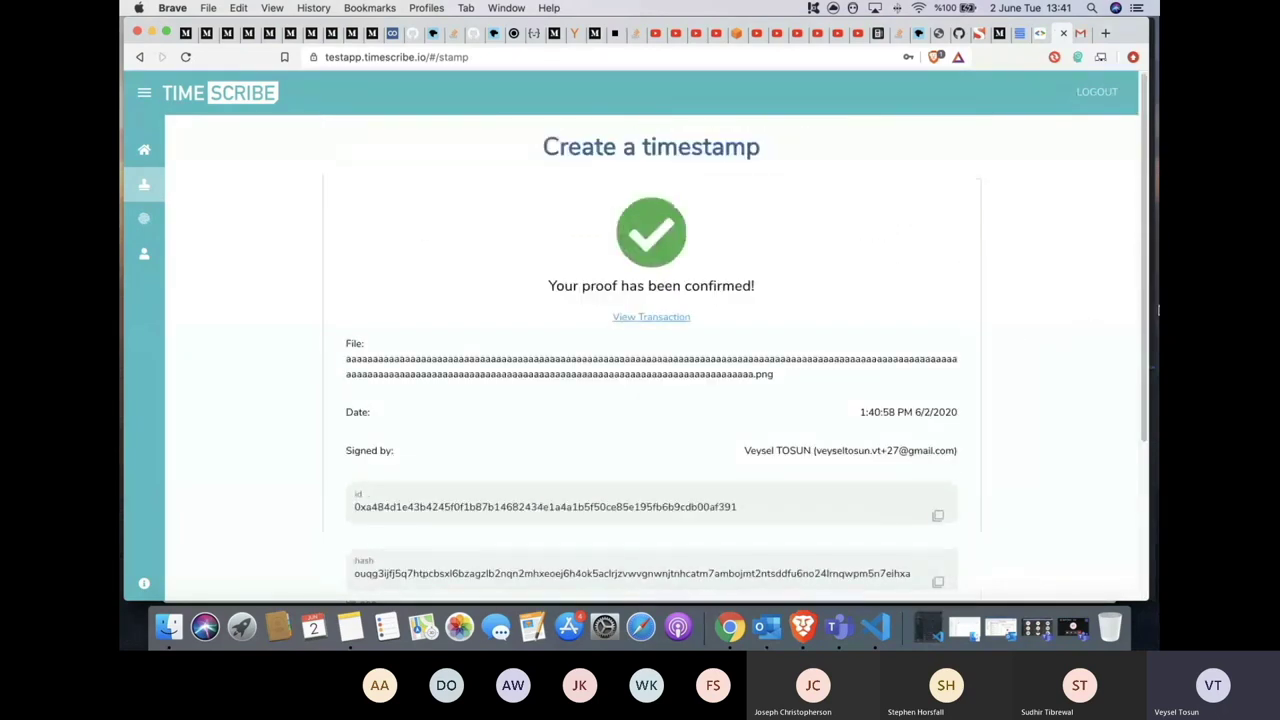
left_click_drag(1149, 252, 1032, 273)
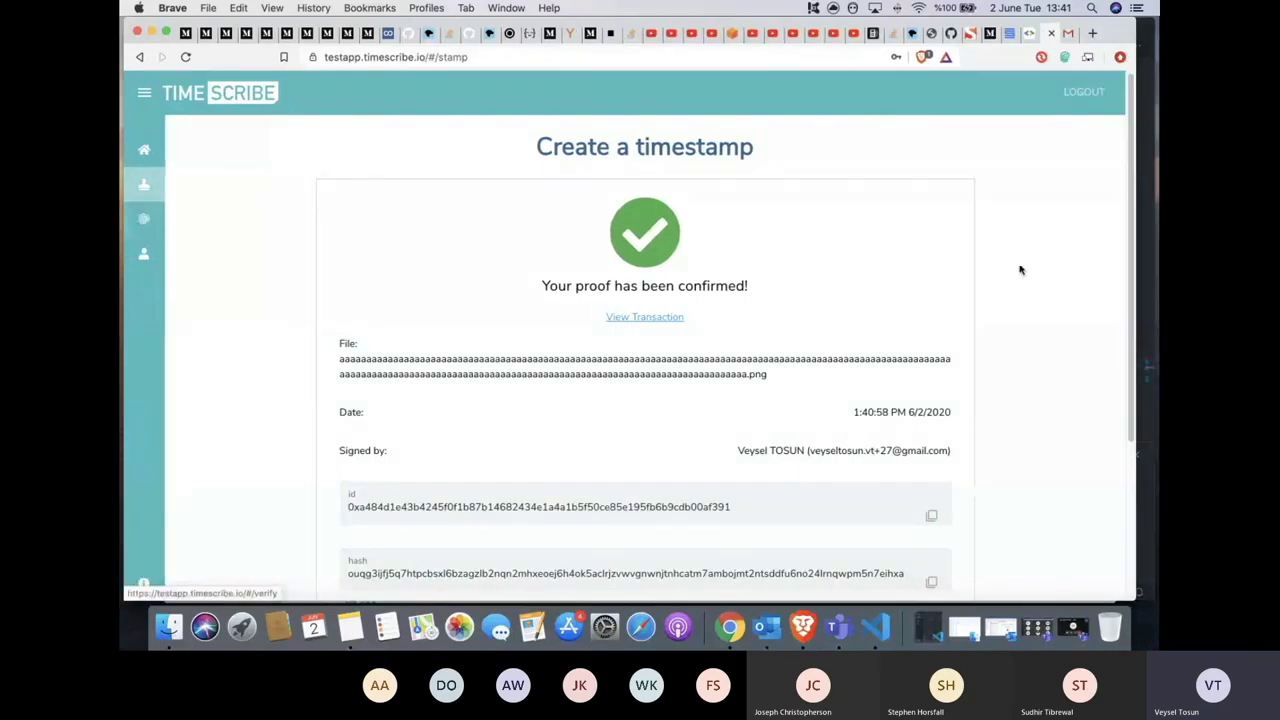
scroll(1076, 321, "down", 2)
scroll(1078, 322, "down", 3)
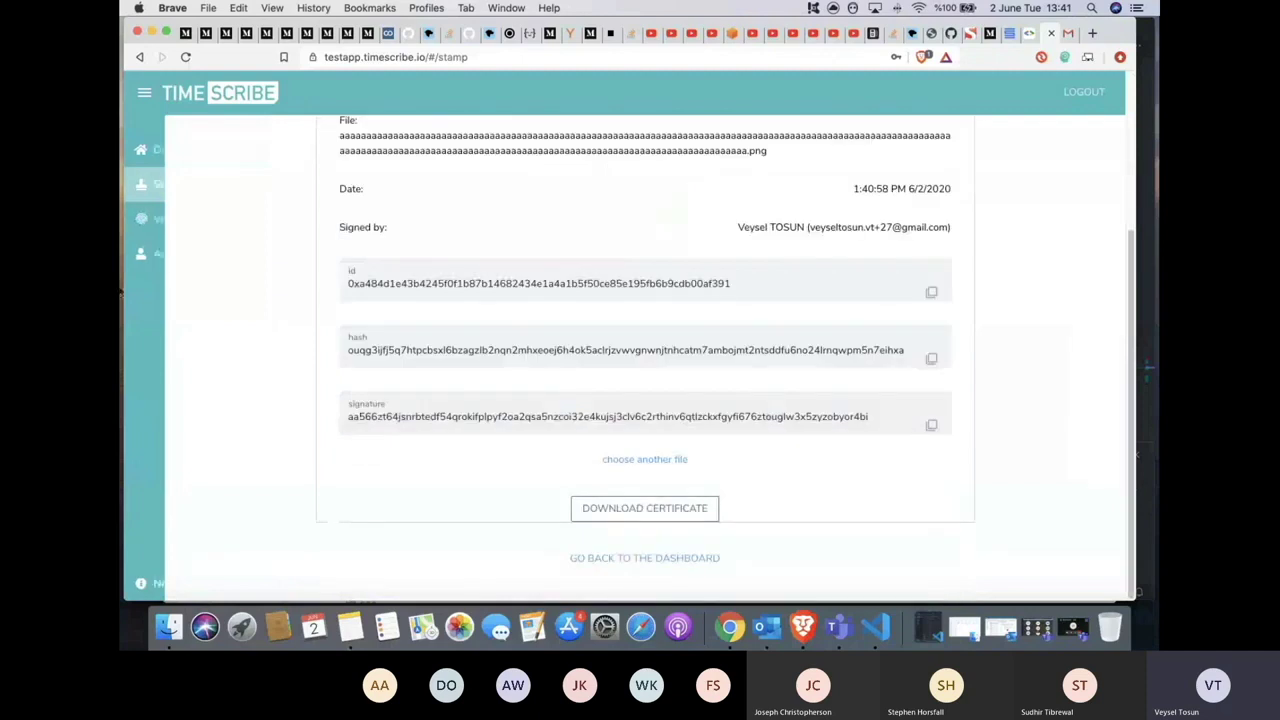
Edit the account profile, adding 2 to the first name, and submit the change.
left_click(232, 253)
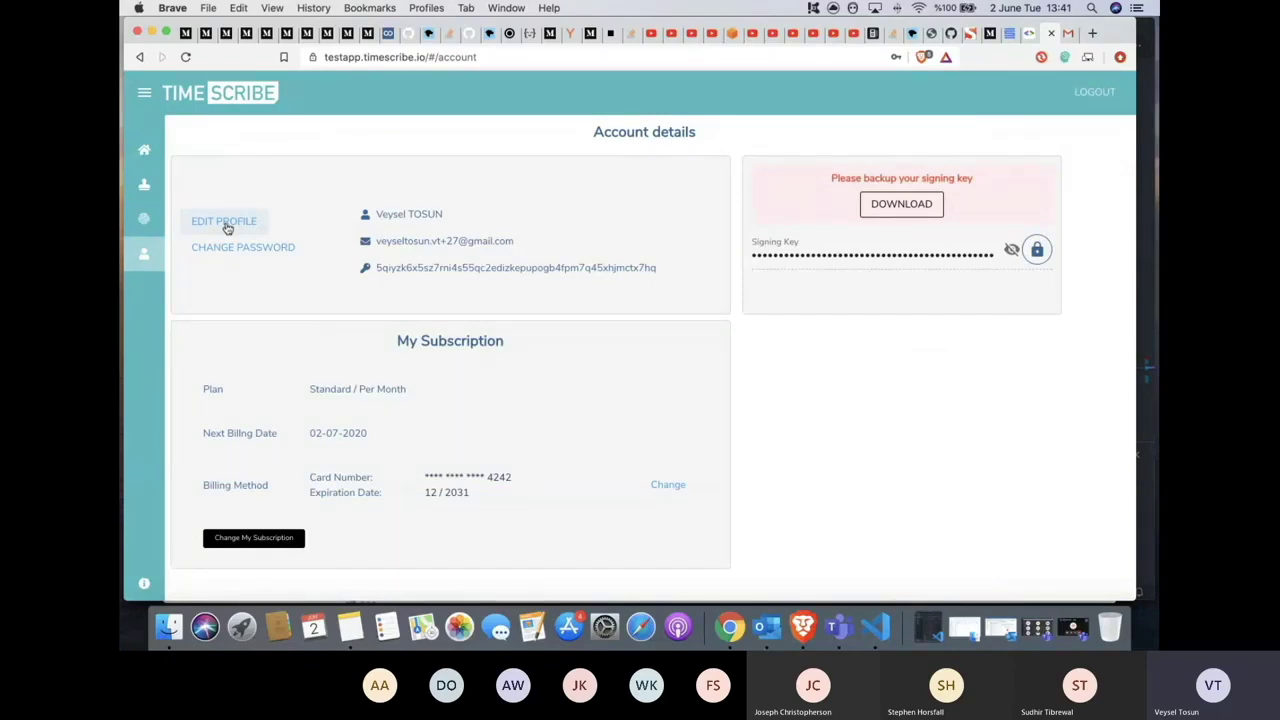
left_click(226, 226)
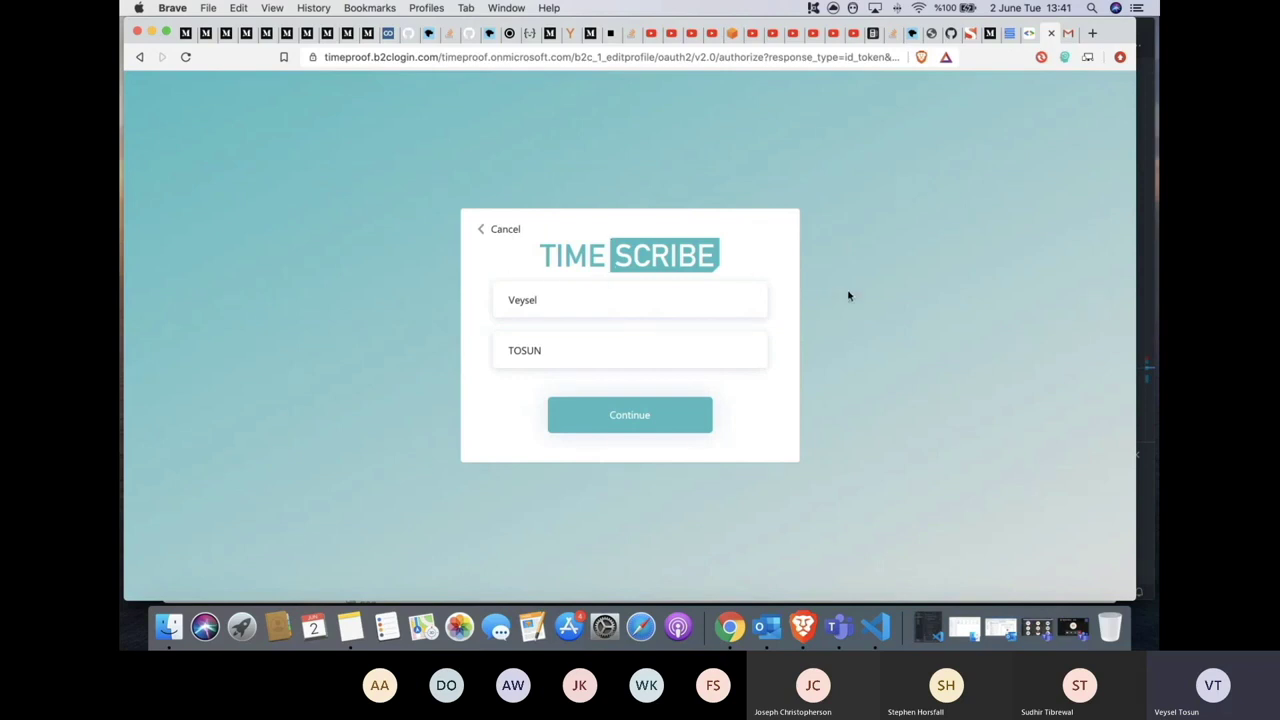
left_click(601, 303)
type("2")
left_click(899, 326)
left_click(626, 421)
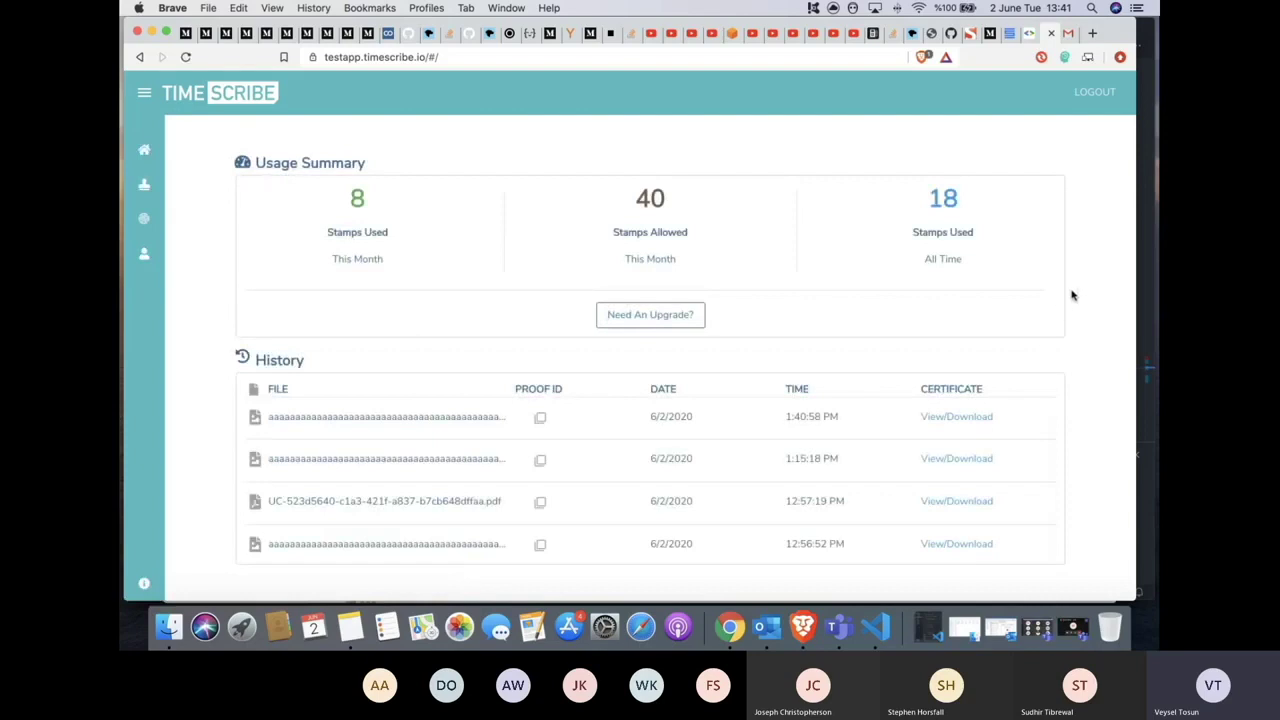
Switch to Microsoft Teams and stop sharing the screen in the meeting.
key("super+Tab")
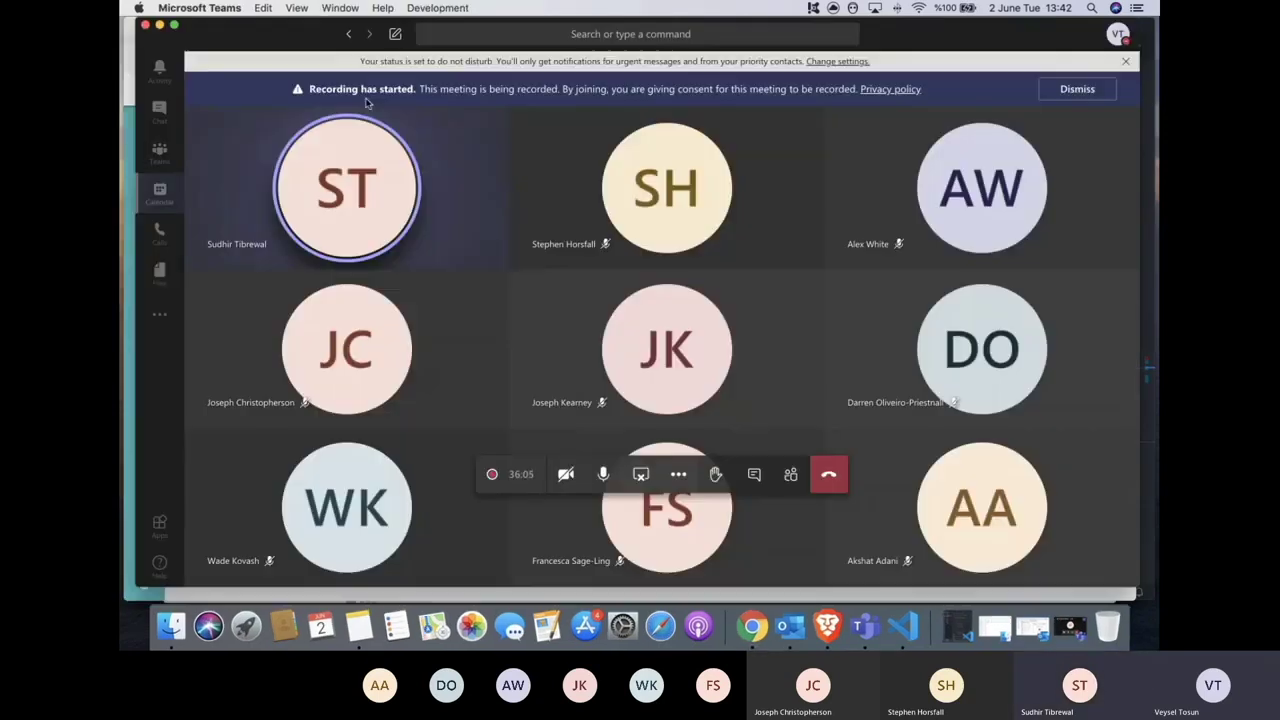
left_click(641, 476)
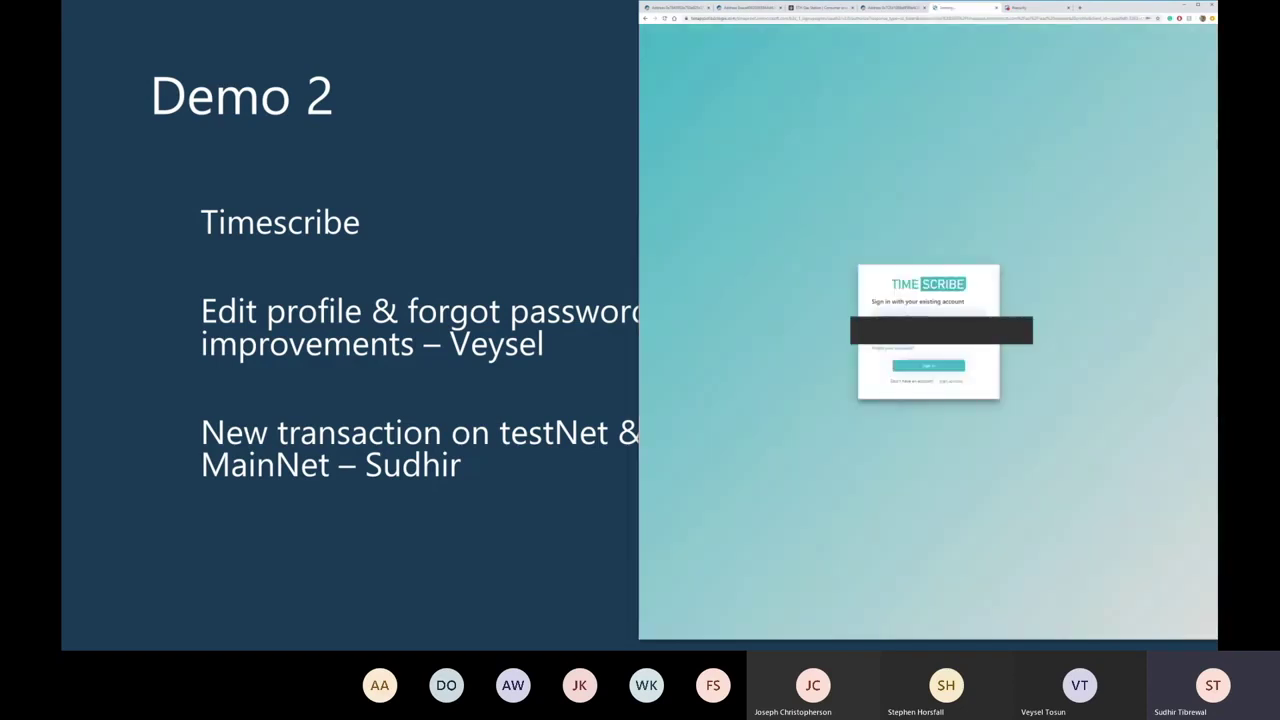
Sign in to TimeScribe and highlight the newest transaction's block number on the Kovan testnet address page in Etherscan.
left_click(945, 366)
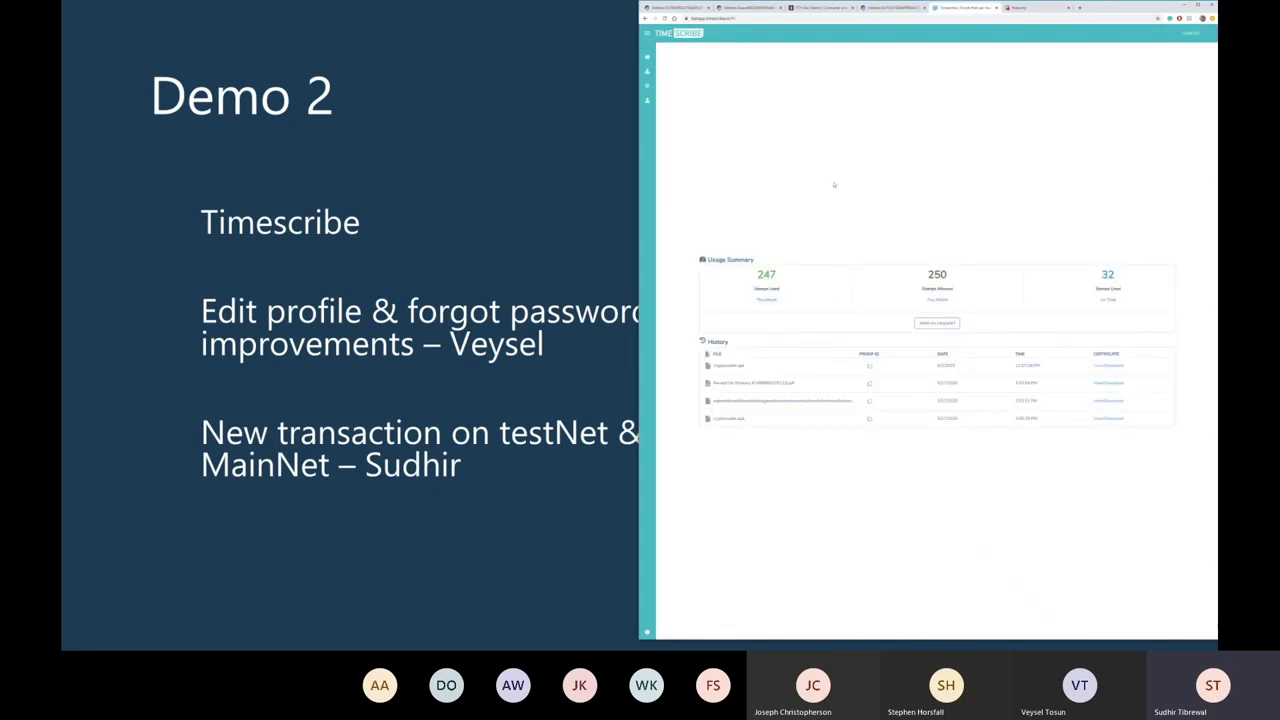
left_click(893, 7)
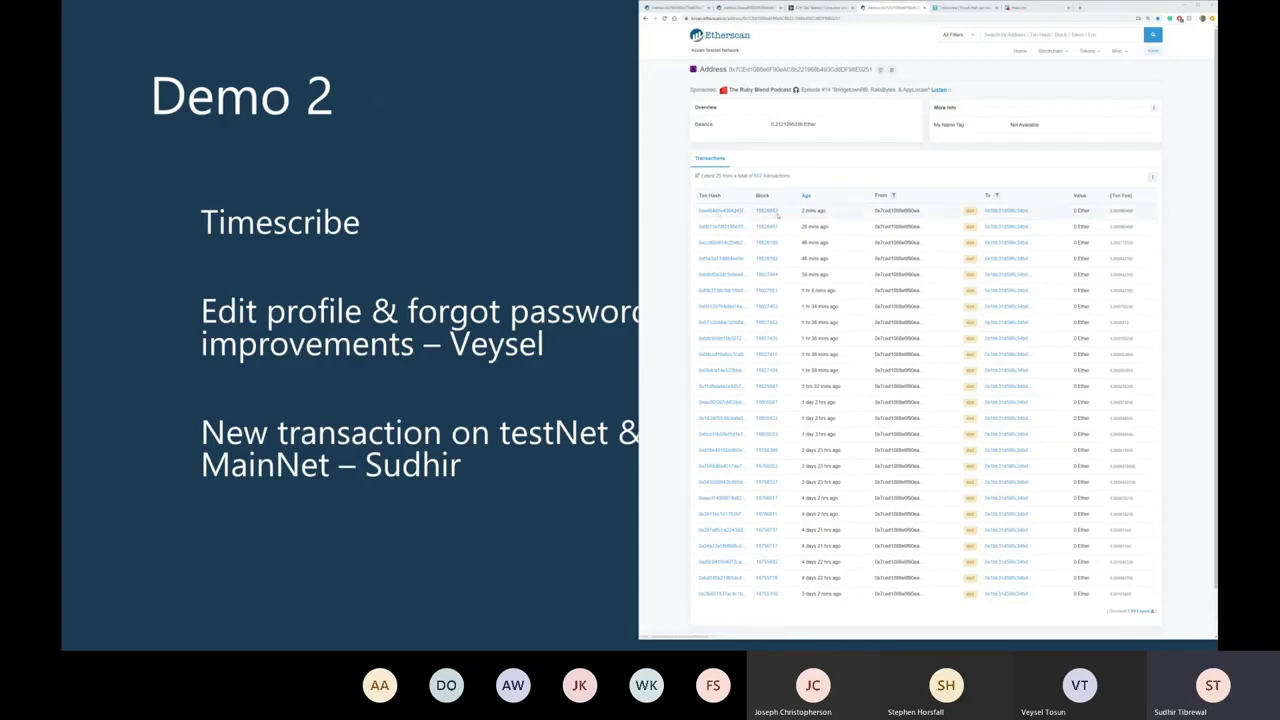
left_click_drag(777, 214, 753, 211)
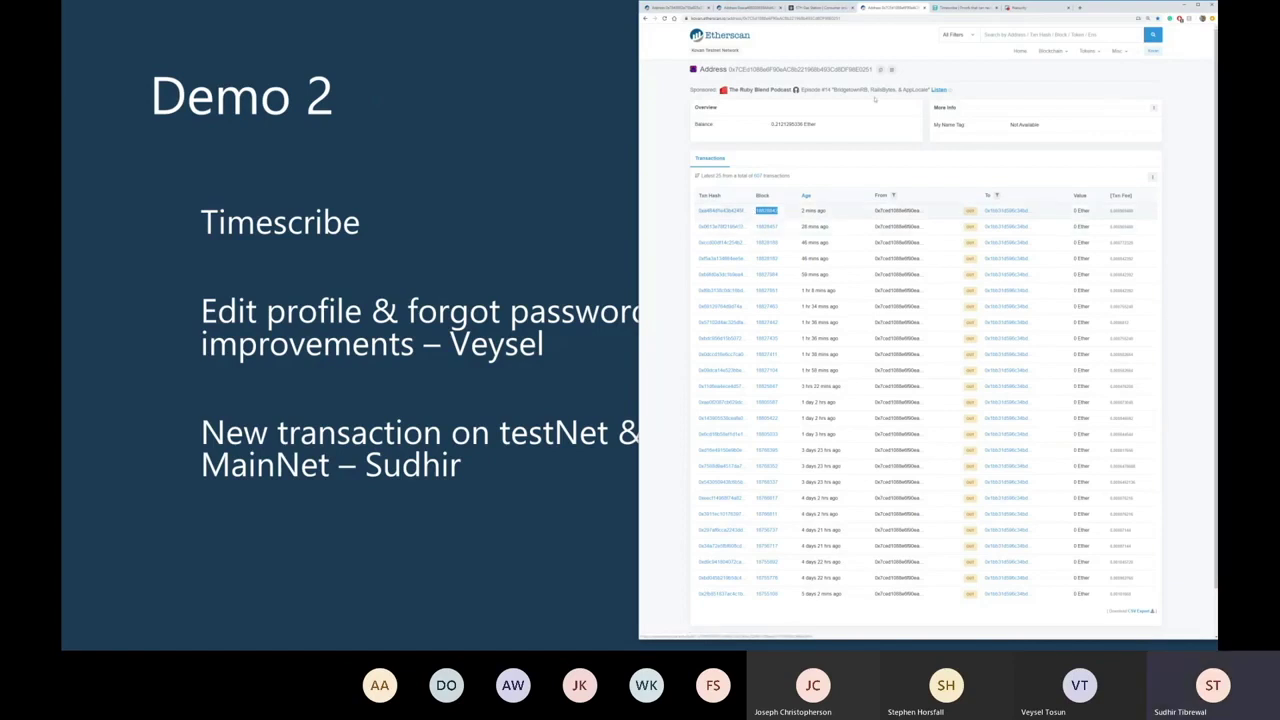
Unlock the signing key with its password on TimeScribe's timestamp page and load cryptowallet.apk for stamping.
left_click(946, 7)
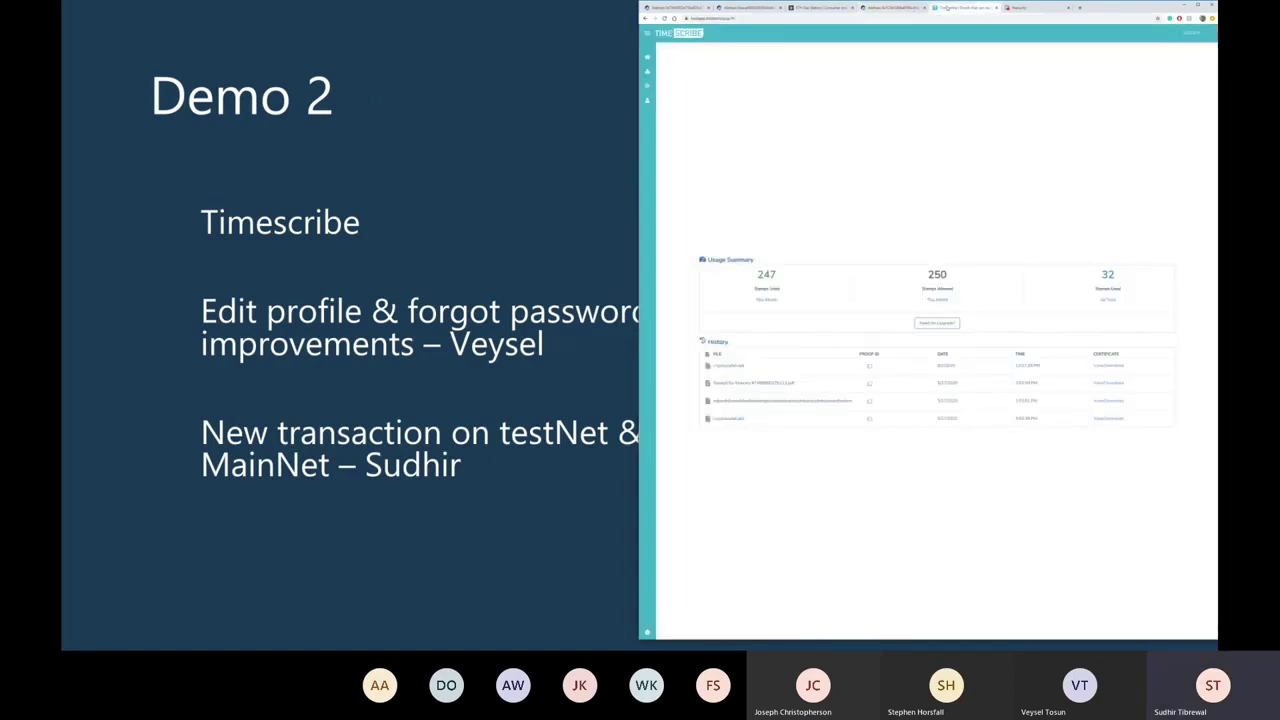
left_click(665, 72)
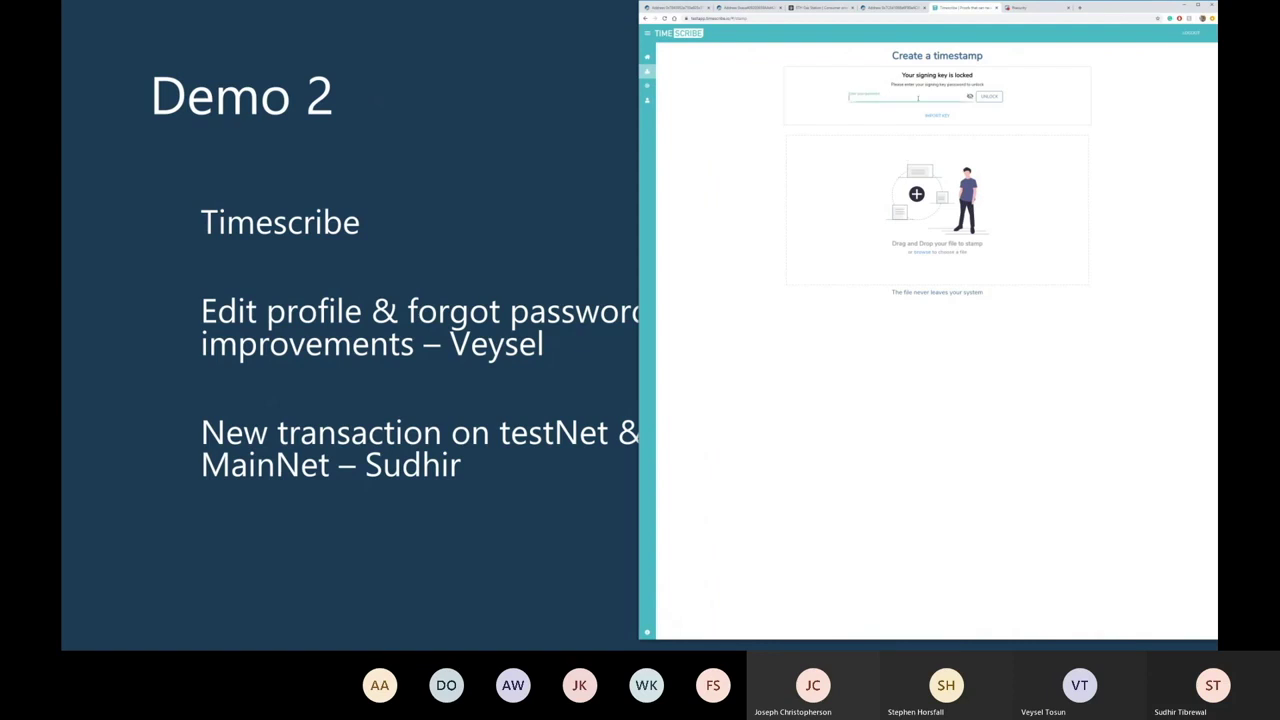
key("Return")
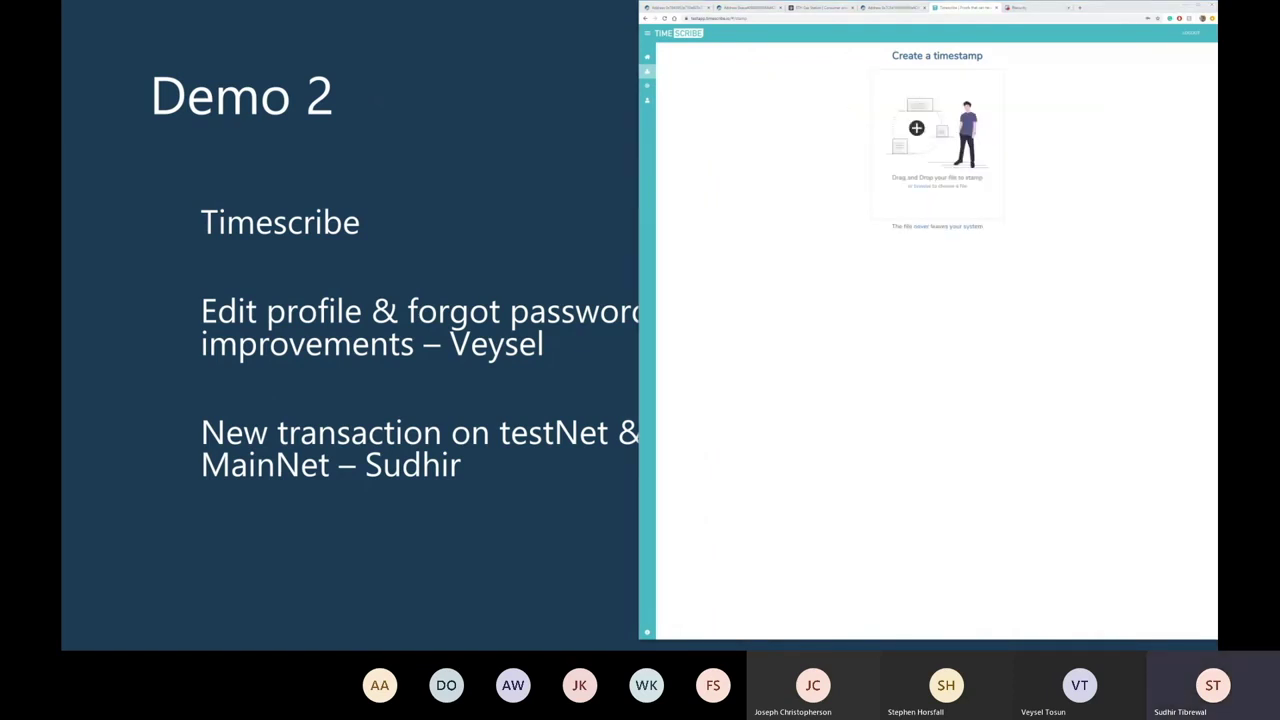
left_click_drag(700, 150, 896, 153)
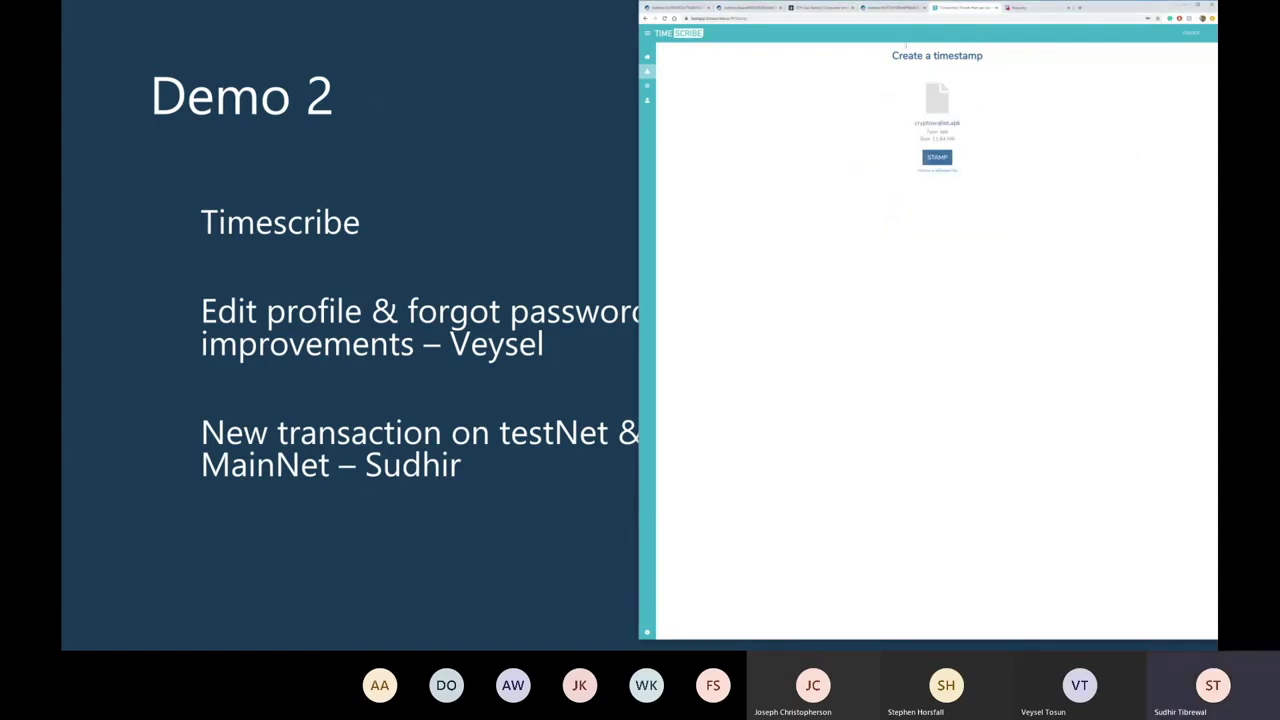
Refresh the mainnet address page in Etherscan to check its transactions, and return to the Kovan testnet address page.
left_click(893, 8)
left_click(664, 17)
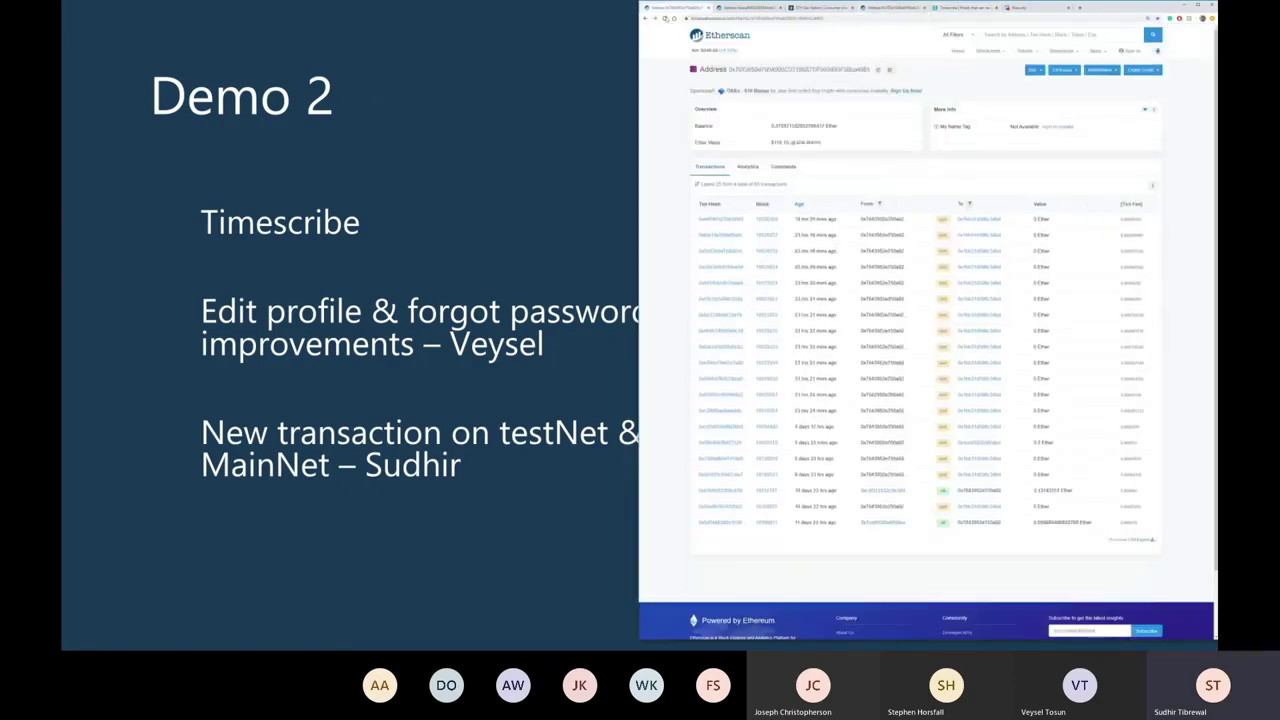
left_click(664, 17)
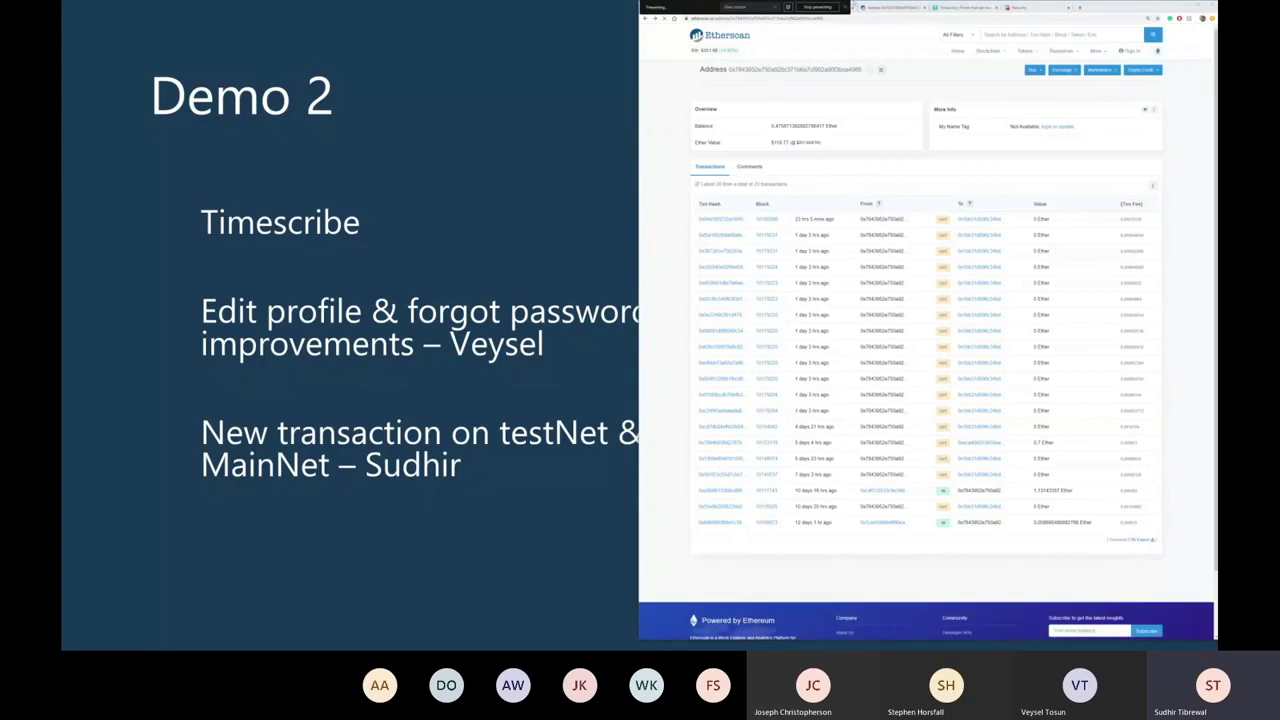
left_click(893, 8)
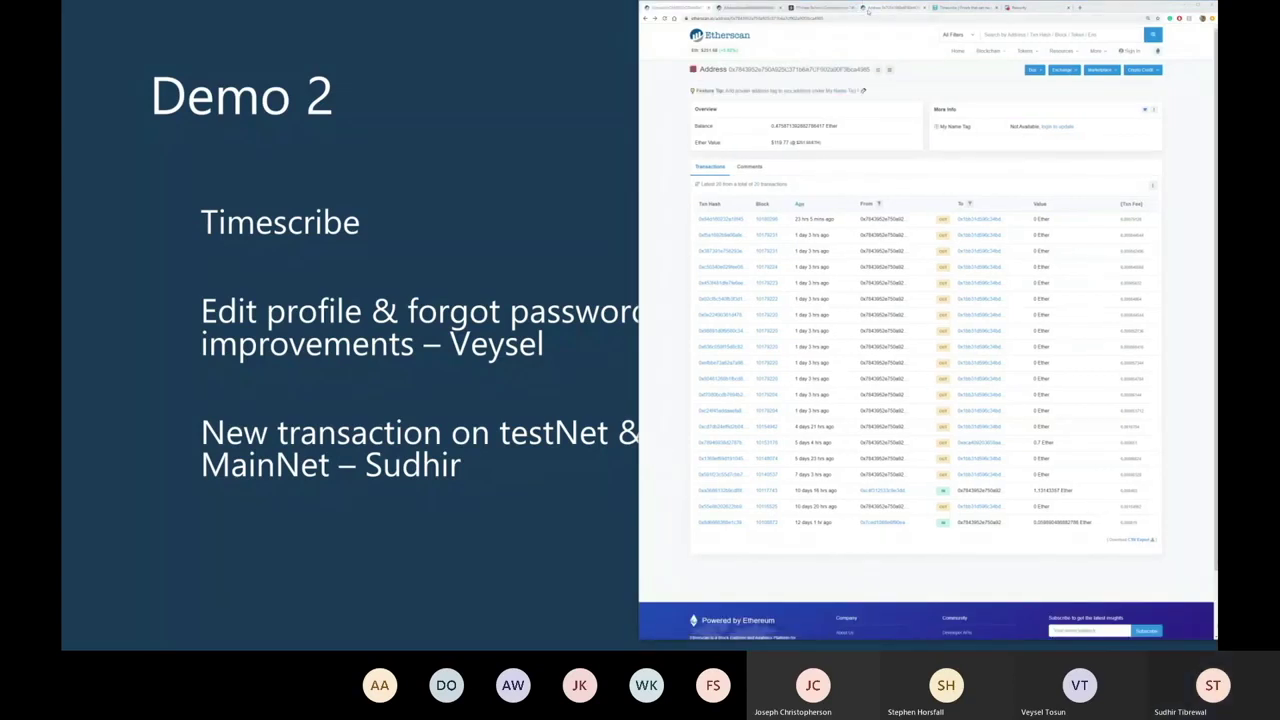
Submit the cryptowallet.apk timestamp in TimeScribe and refresh the Kovan testnet address page in Etherscan to check for its transaction.
left_click(664, 17)
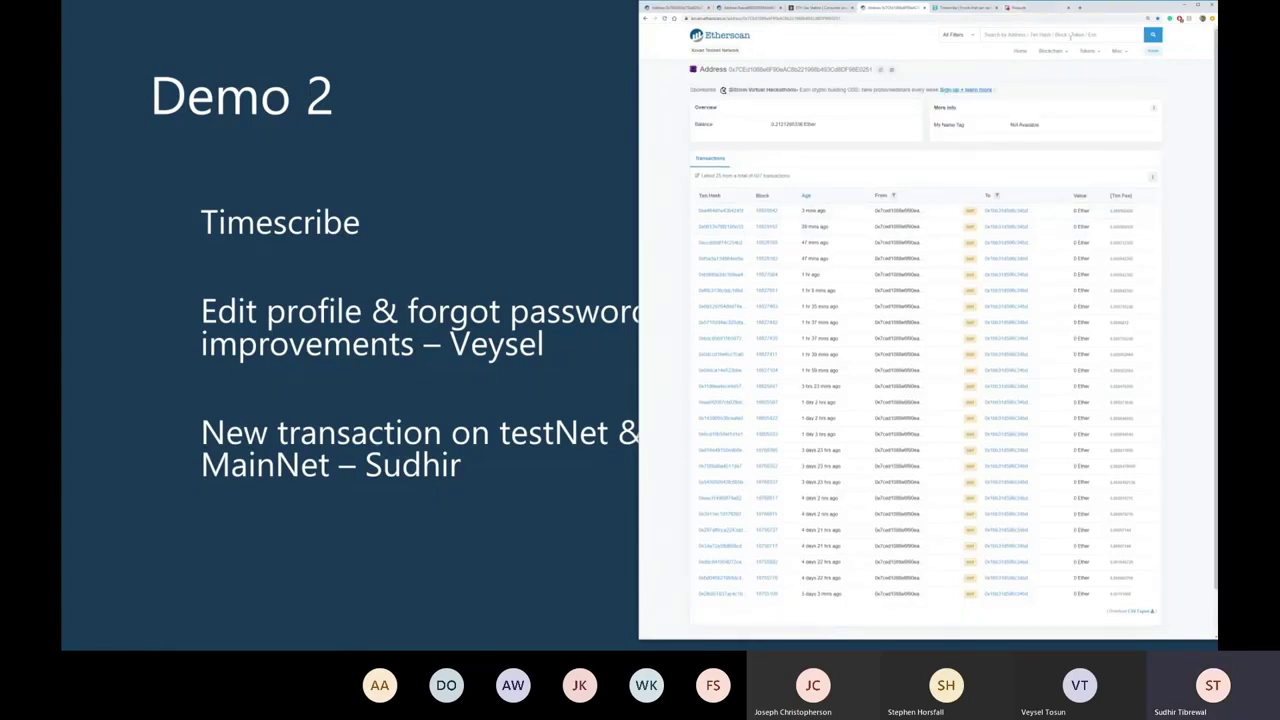
left_click(962, 7)
left_click(937, 157)
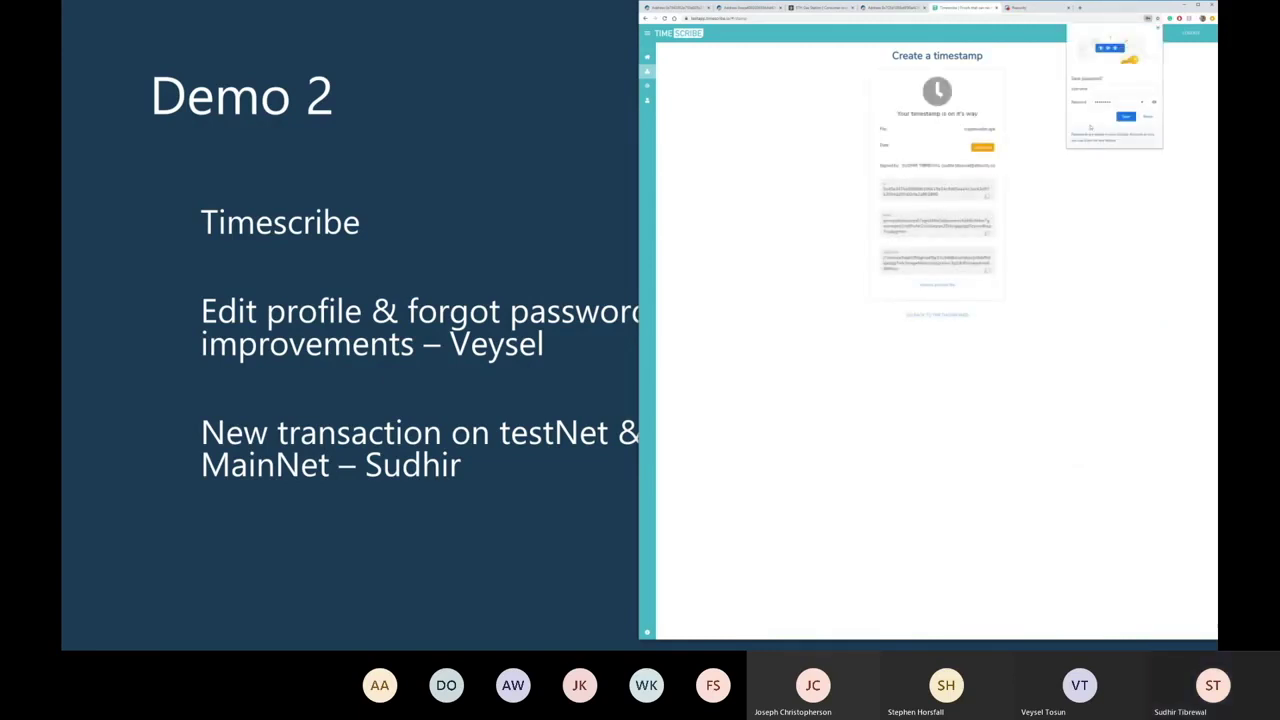
left_click(896, 12)
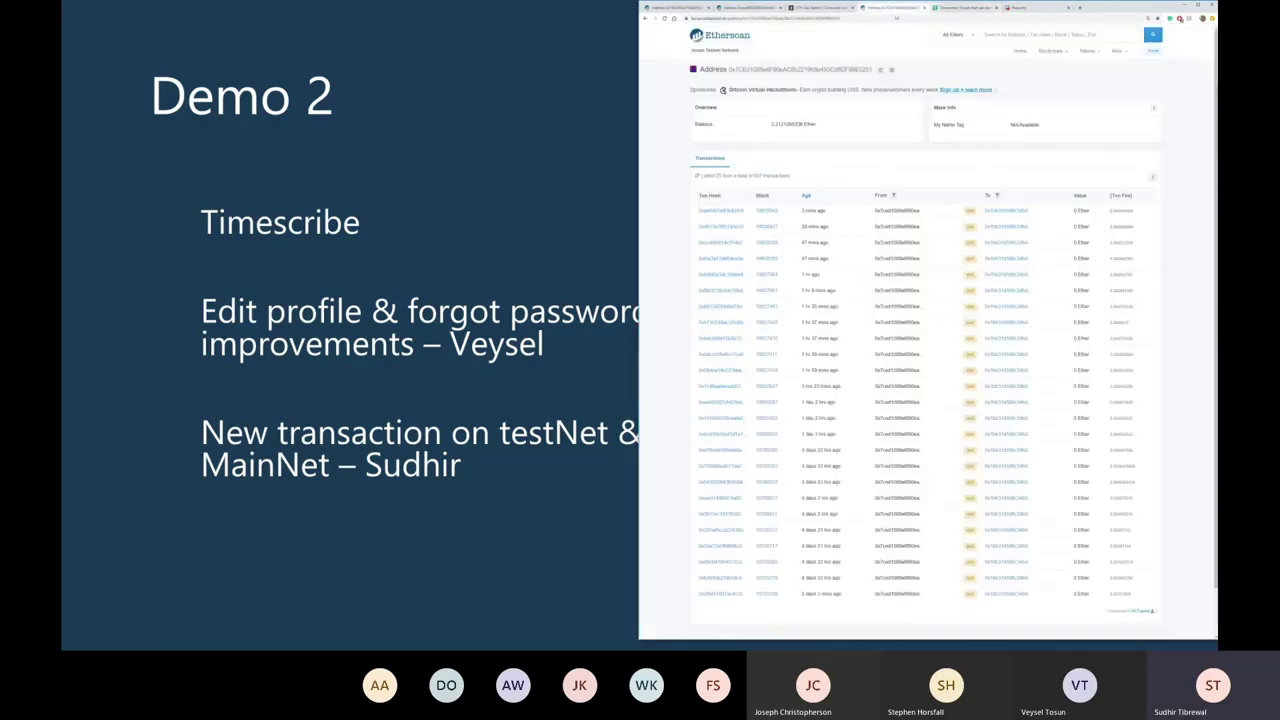
left_click(664, 19)
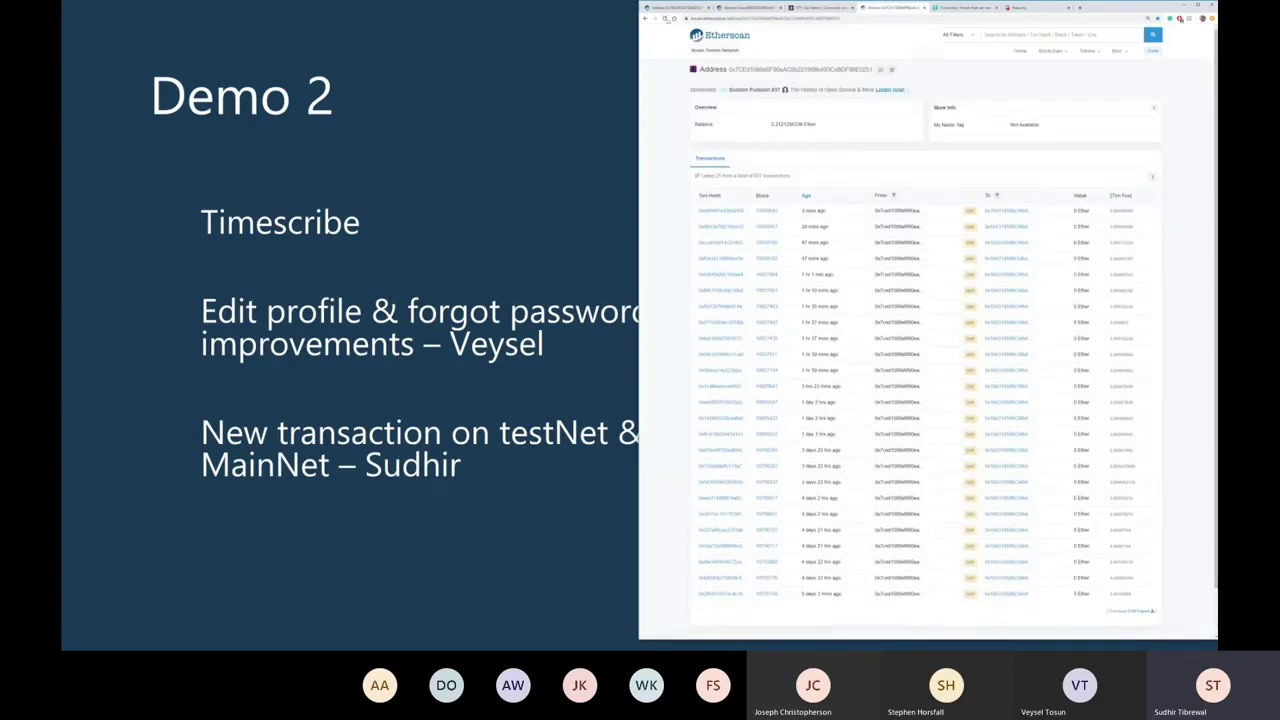
left_click(664, 19)
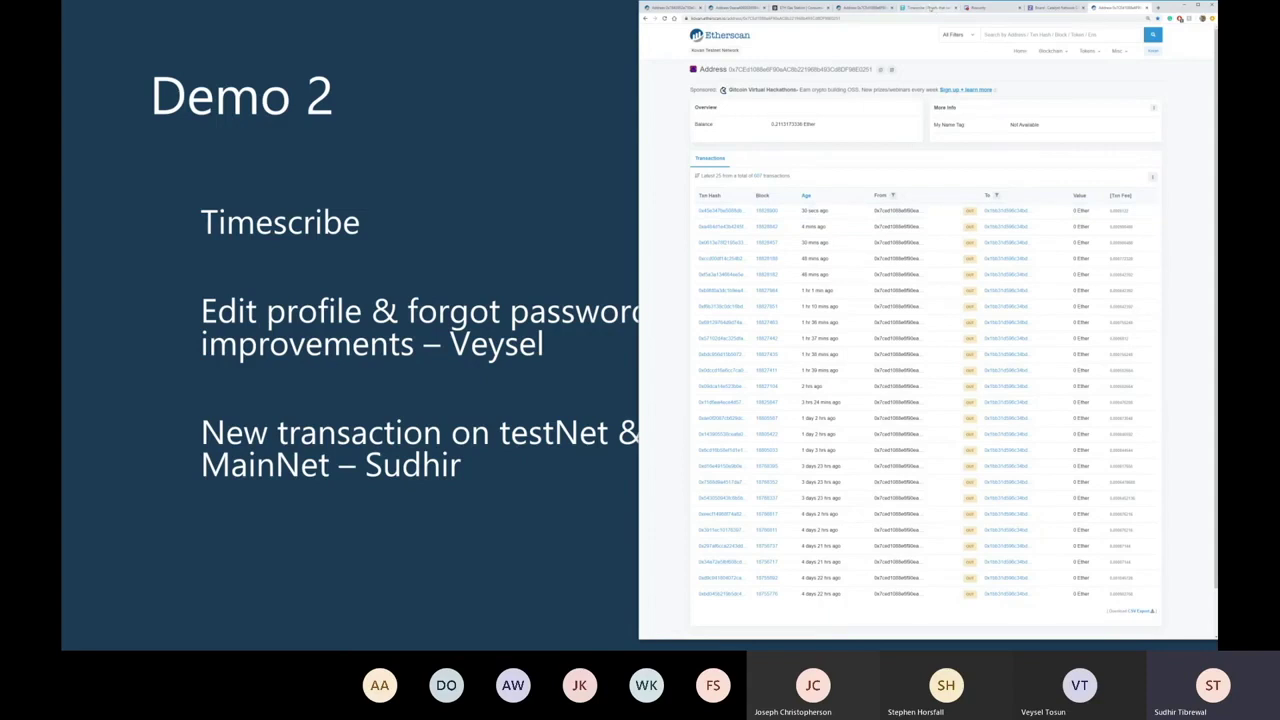
Copy the transaction ID from TimeScribe's confirmed proof and find it on the new transaction's Kovan details page in Etherscan.
left_click(930, 8)
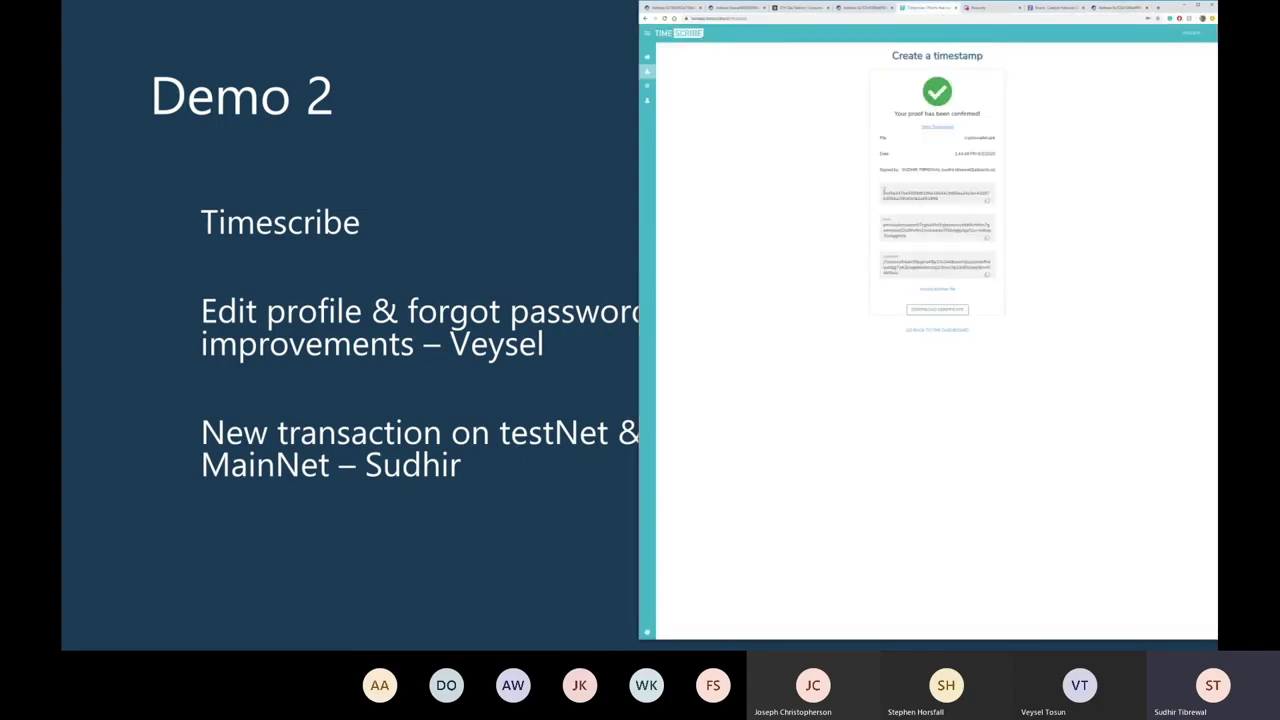
left_click_drag(883, 190, 945, 201)
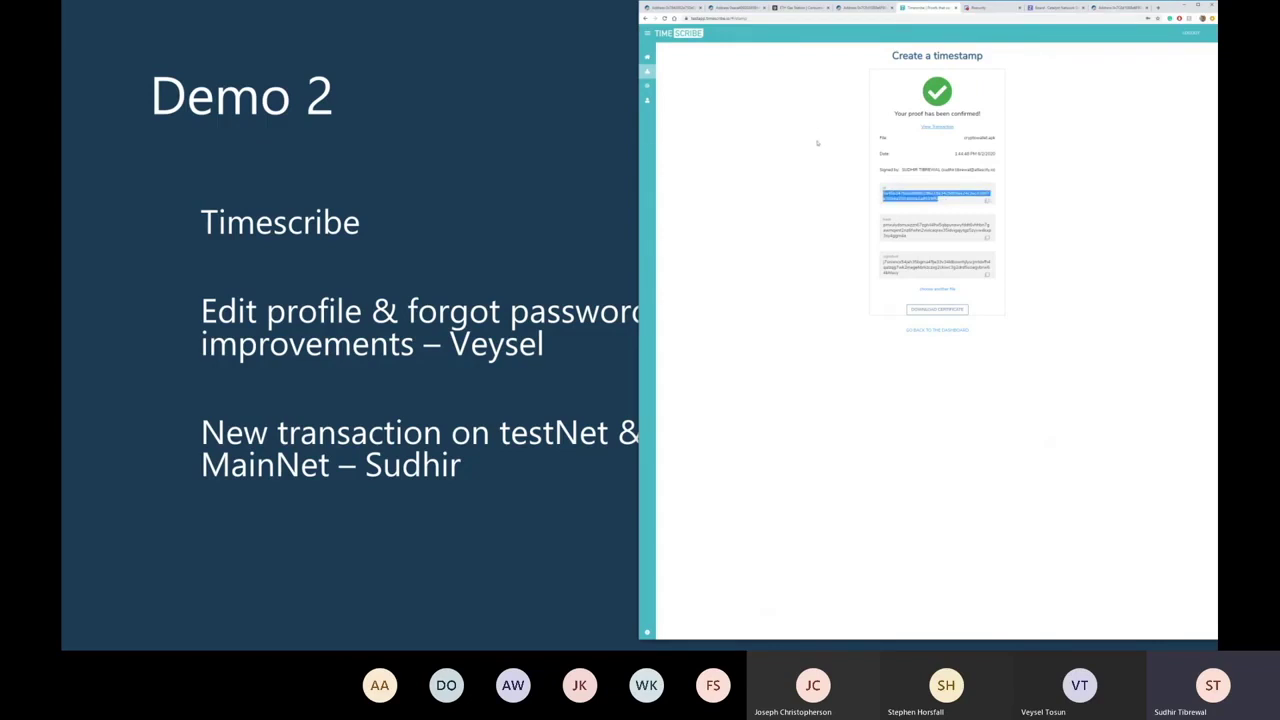
left_click(1118, 8)
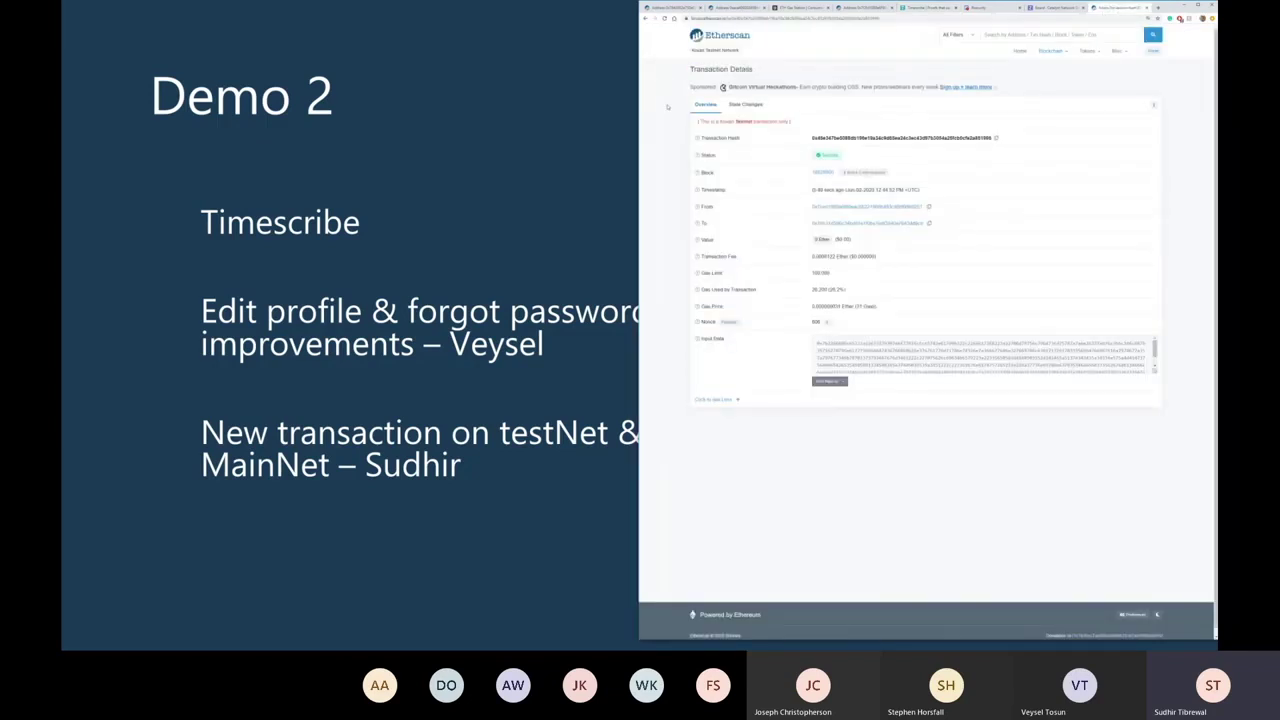
key("ctrl+v")
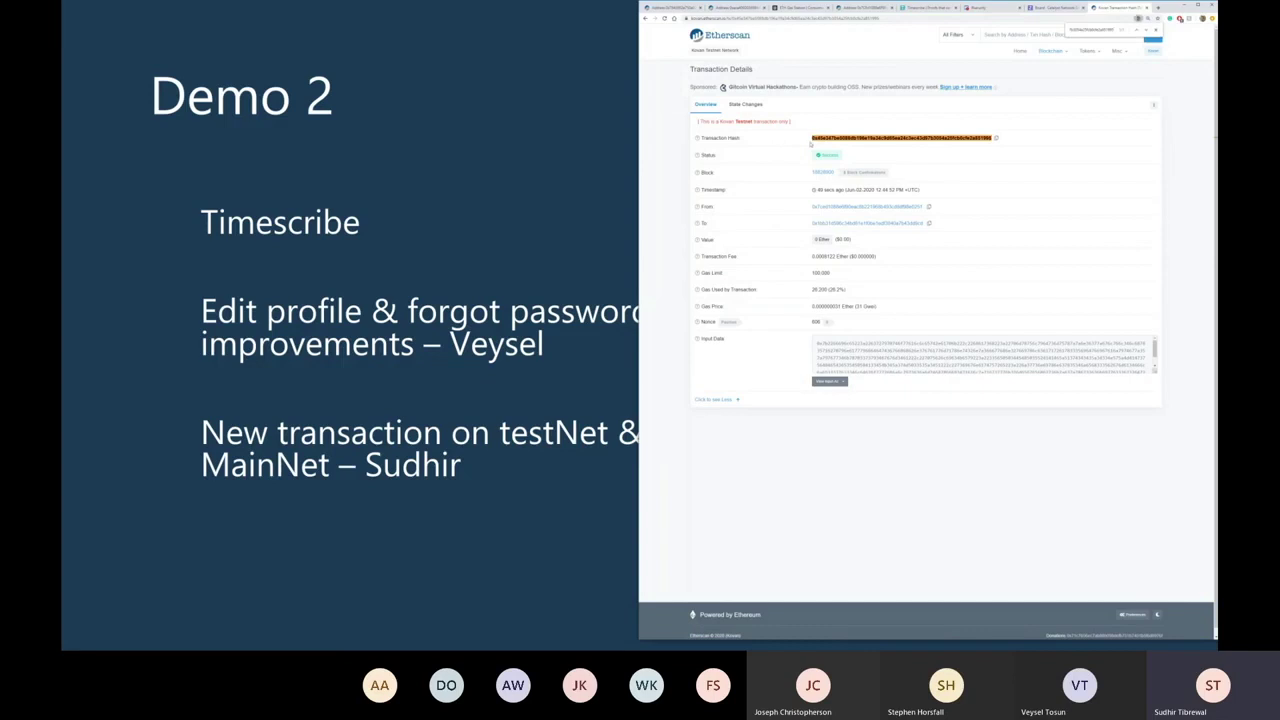
Highlight the Gwei value of the gas price in the Kovan transaction details.
mouse_move(1117, 50)
mouse_move(818, 345)
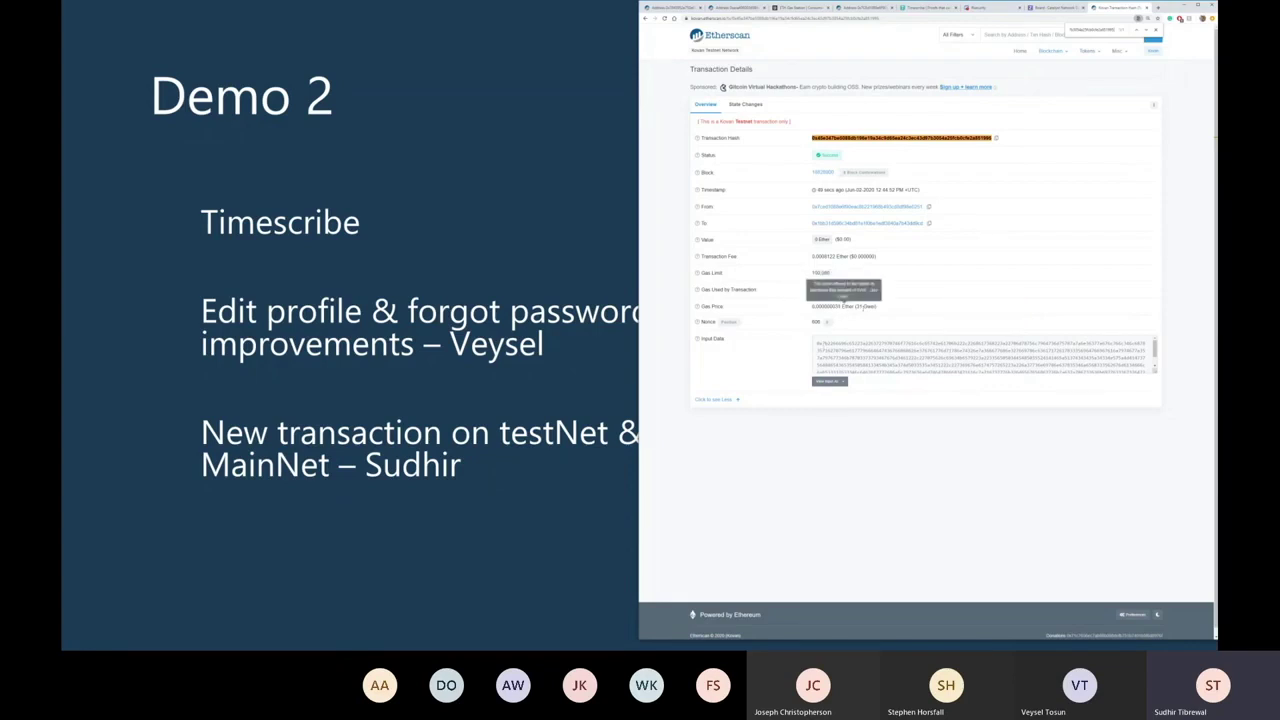
left_click_drag(857, 306, 877, 307)
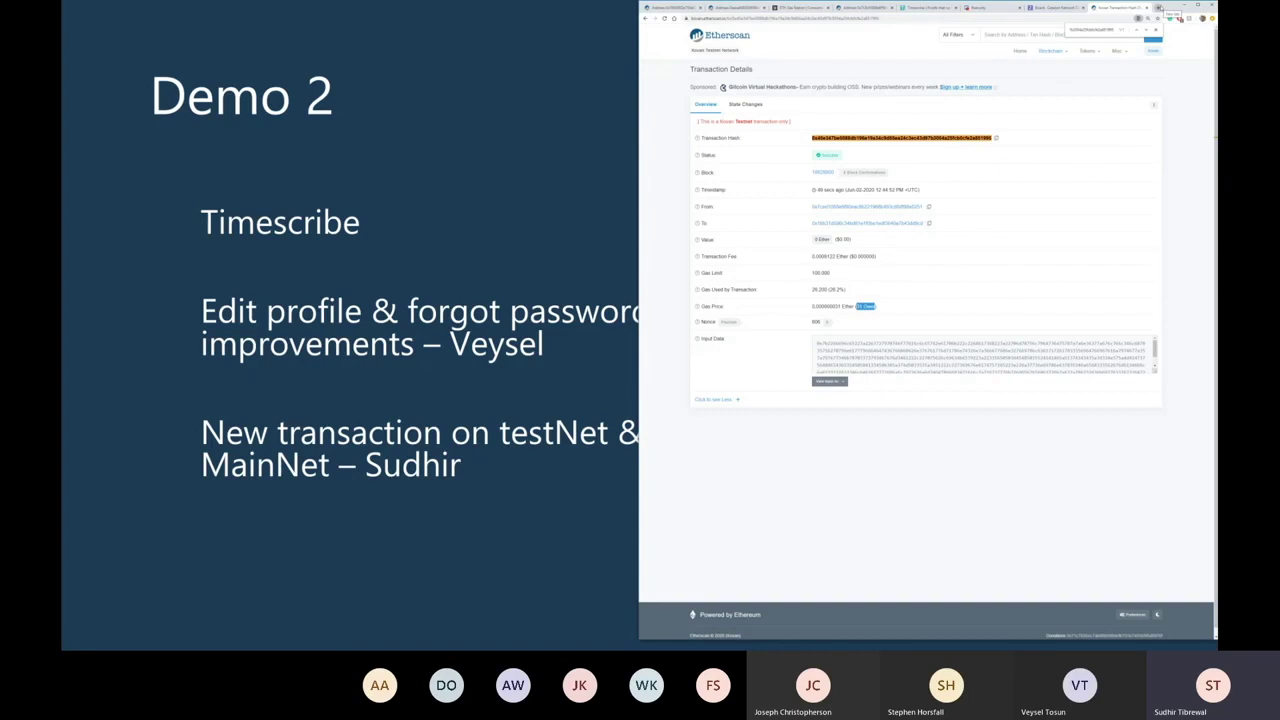
Show the transaction's input data as UTF-8, and highlight the cryptowallet.apk file name and the Kovan testnet notice.
left_click(831, 381)
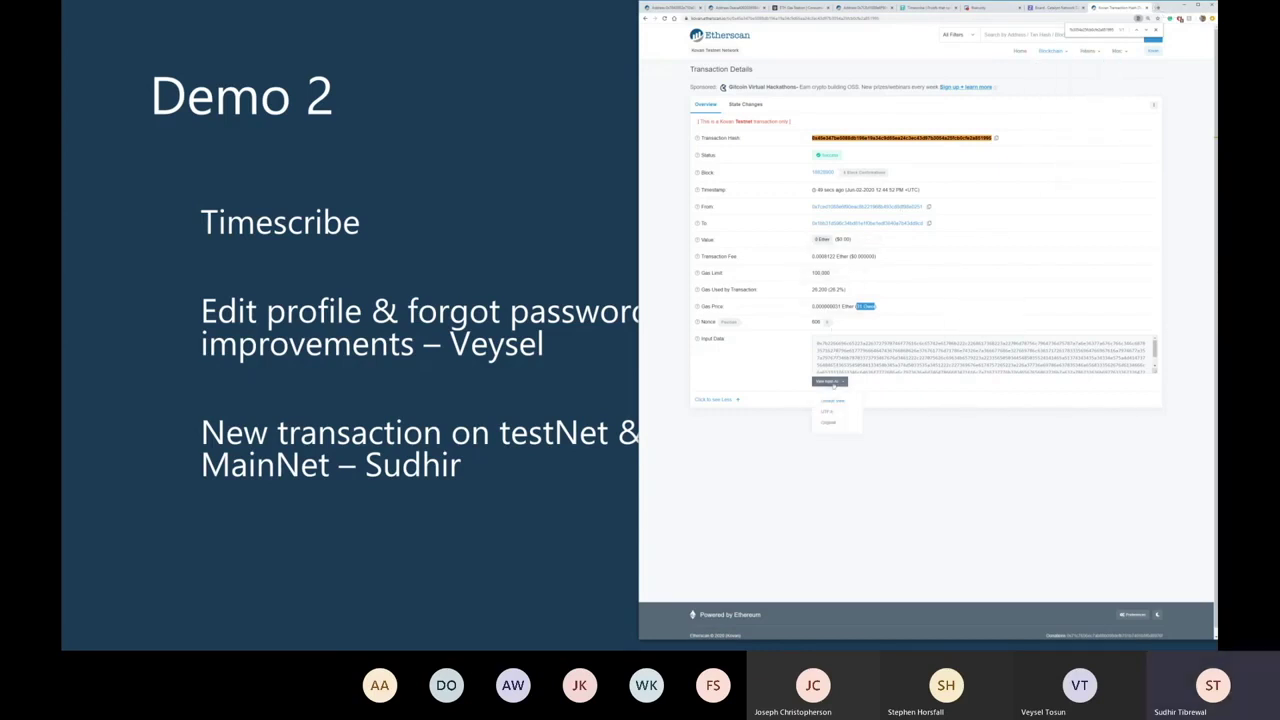
left_click(828, 411)
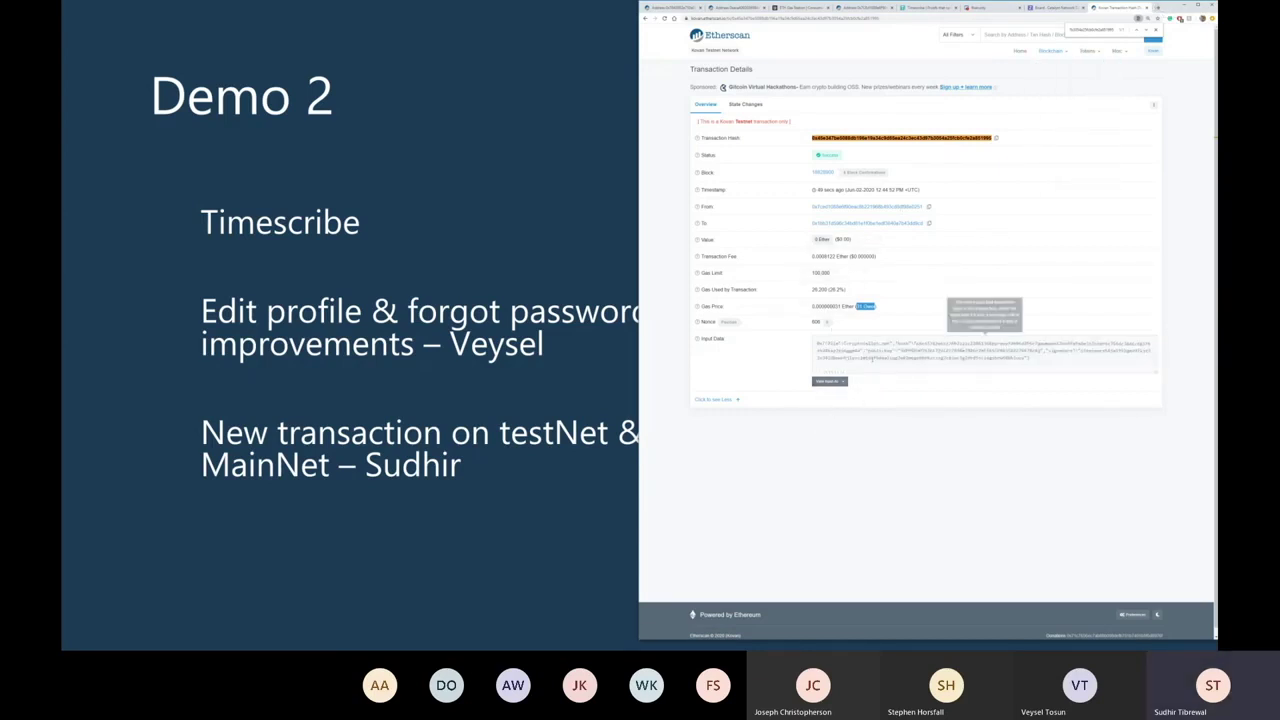
left_click_drag(847, 343, 892, 344)
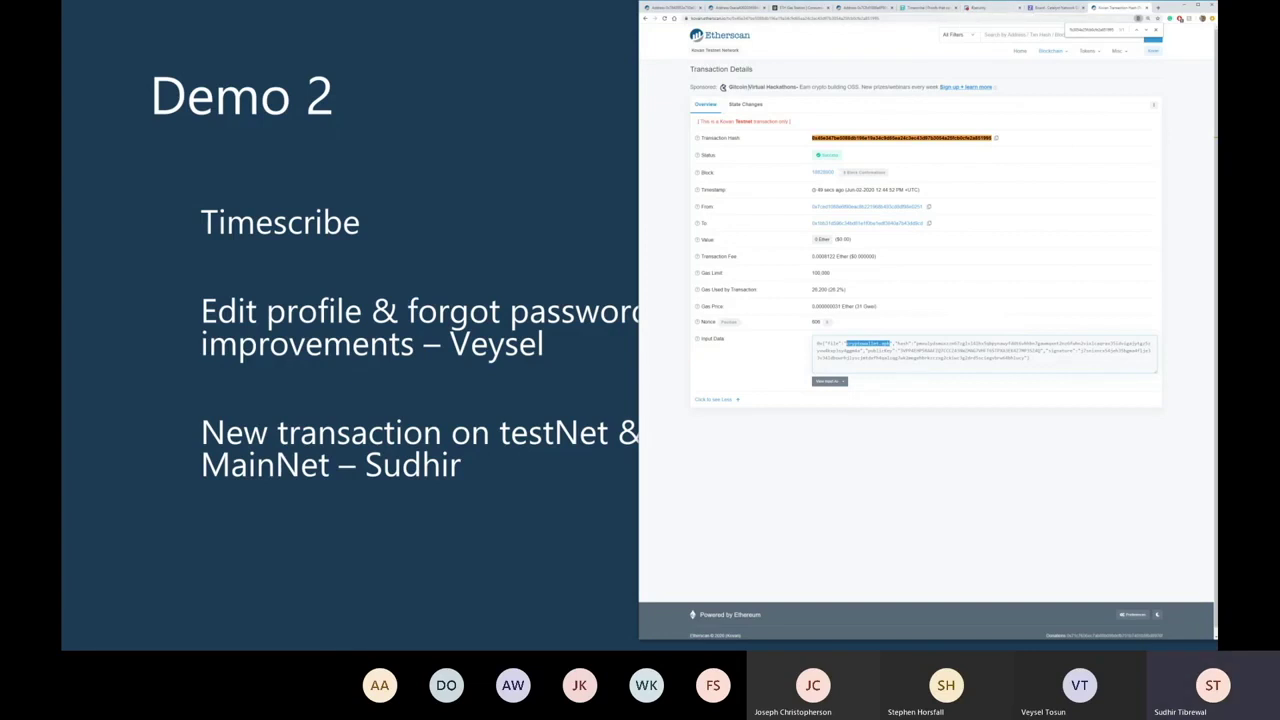
left_click_drag(701, 121, 790, 121)
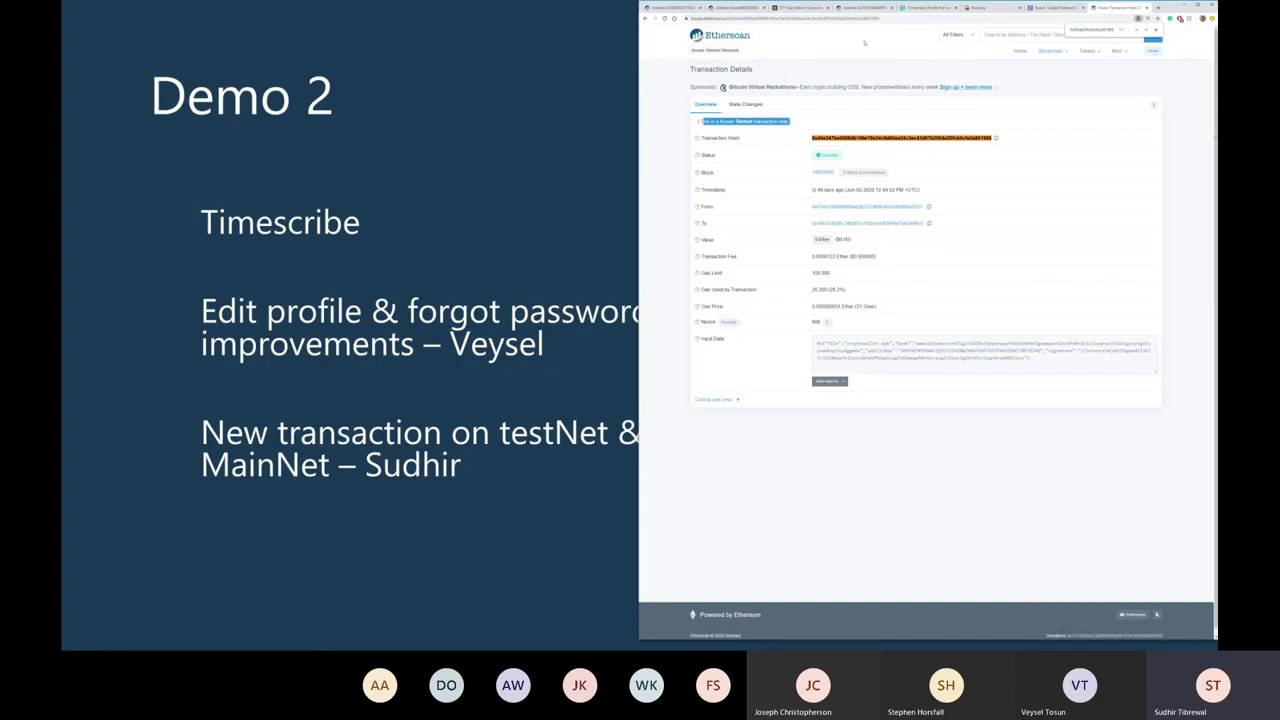
Switch past the gas statistics page to the mainnet address page in Etherscan and refresh its transaction list.
left_click(797, 8)
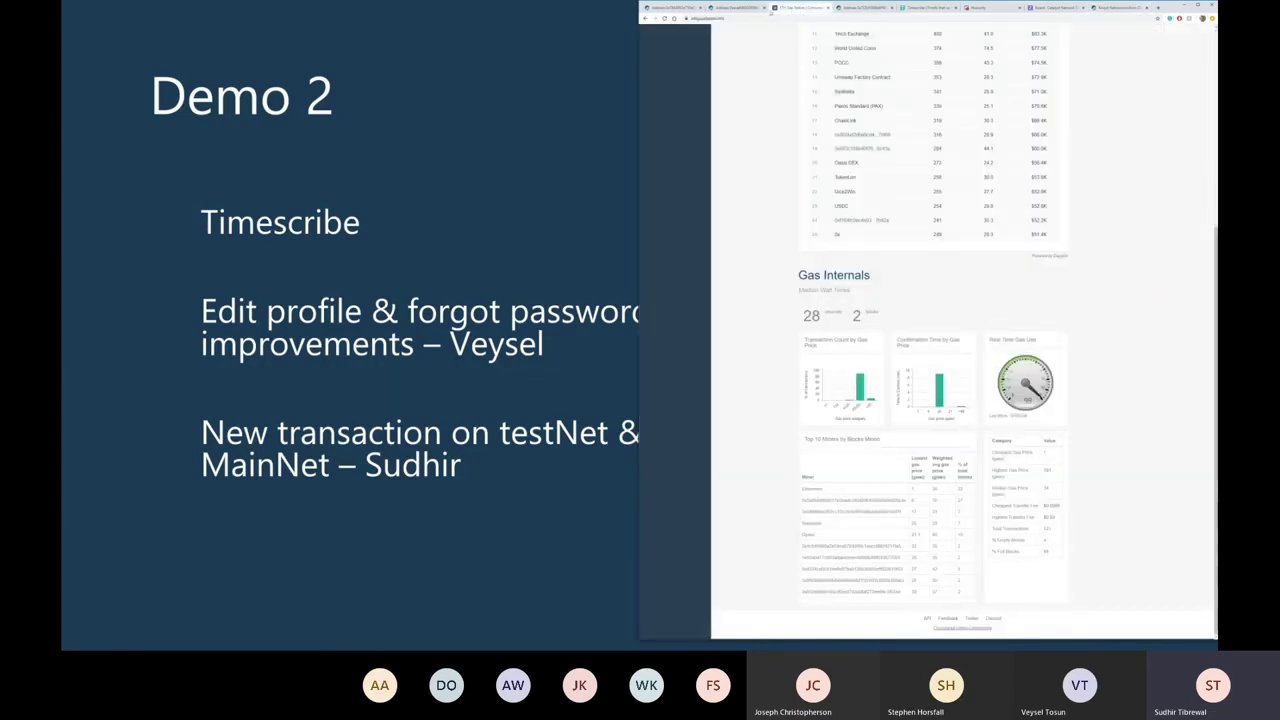
left_click(736, 8)
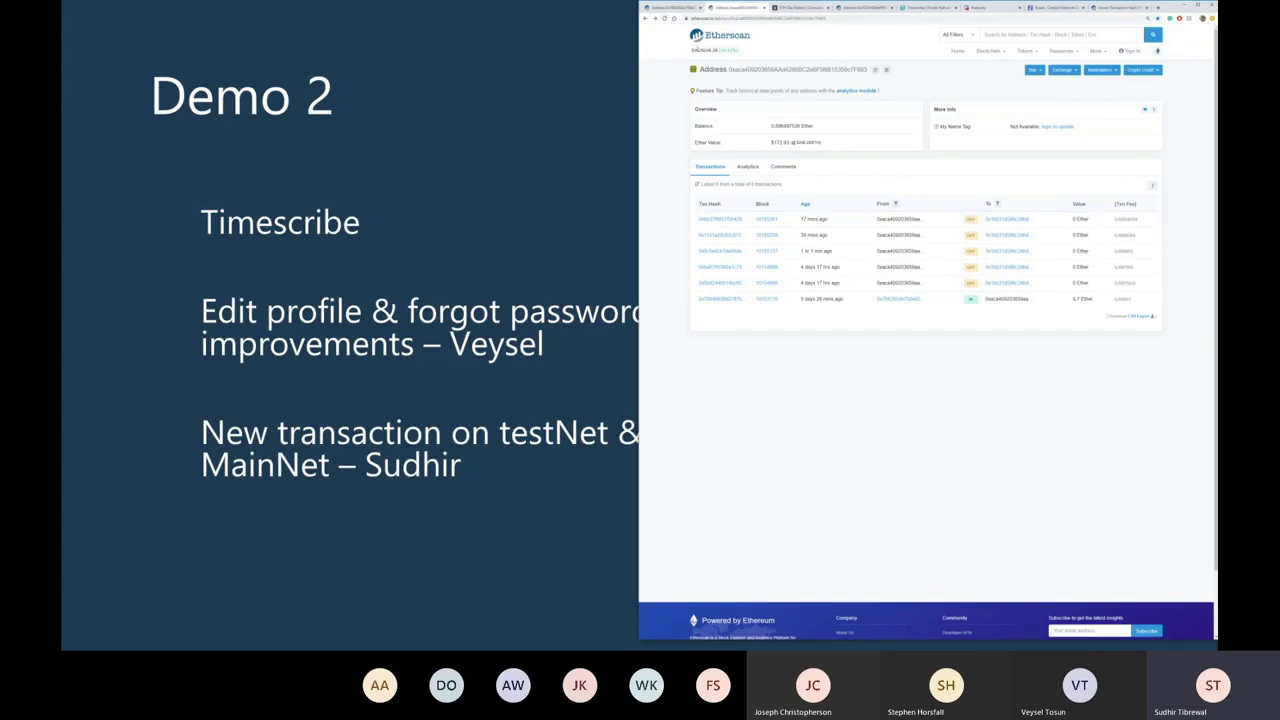
key("F5")
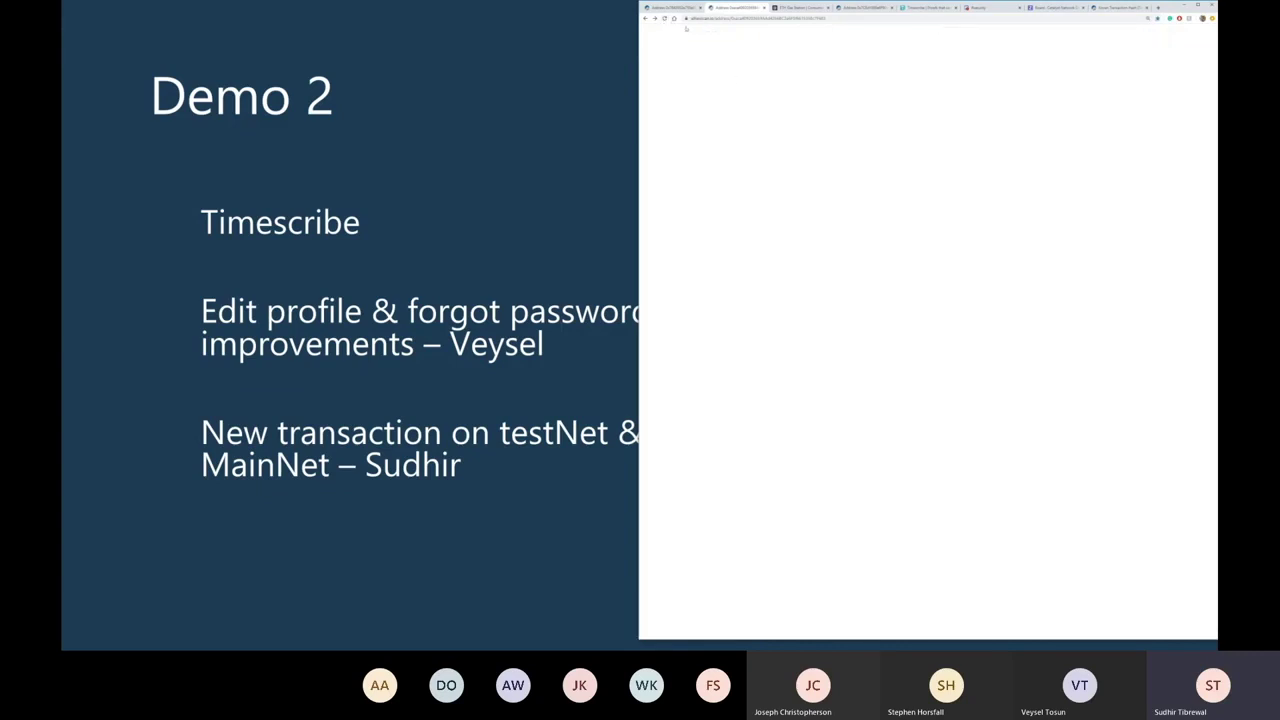